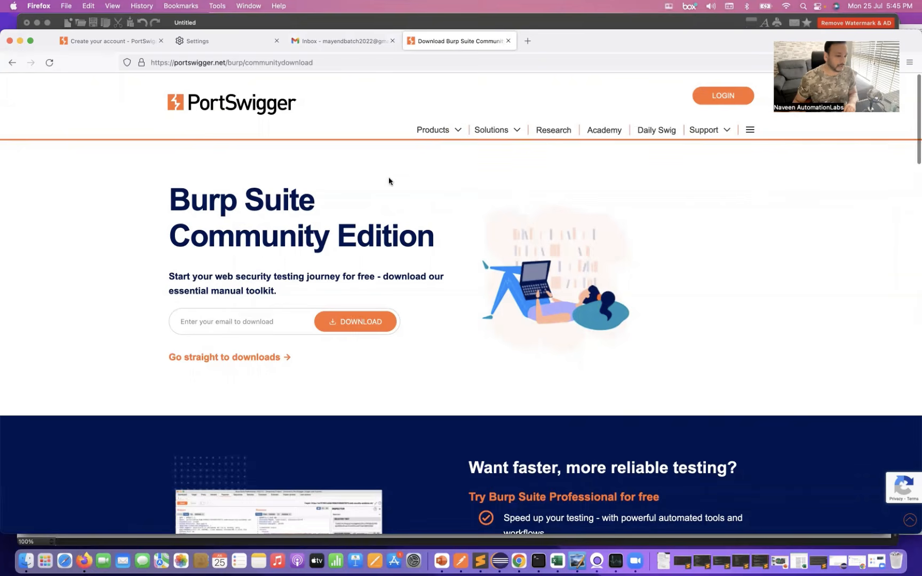
- Enter the e-mail address for the Burp Suite Community Edition download and submit the request
left_click(235, 333)
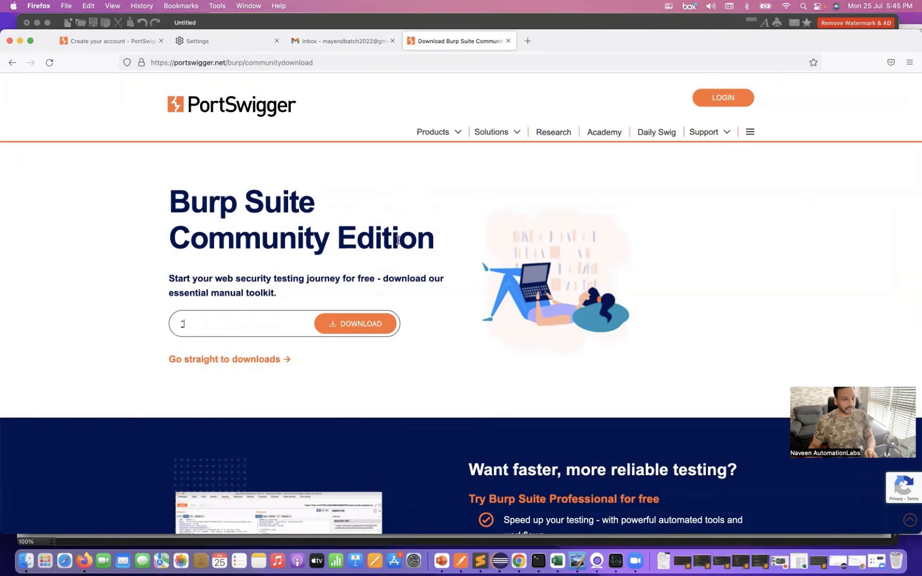
key("BackSpace")
key("super+v")
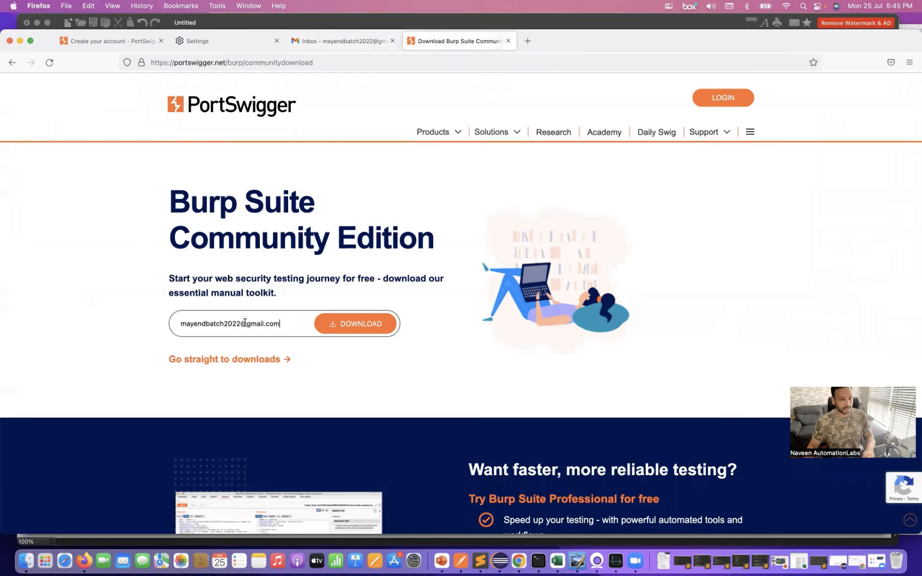
left_click(353, 325)
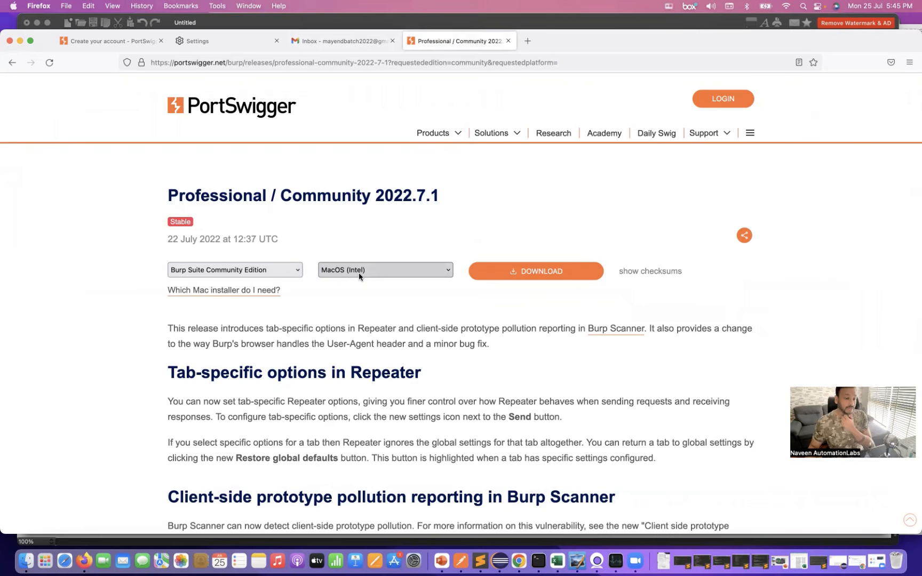
- Start downloading the MacOS (Intel) installer of Burp Suite Community Edition, and cancel the transfer
left_click(358, 273)
left_click(358, 273)
left_click(359, 273)
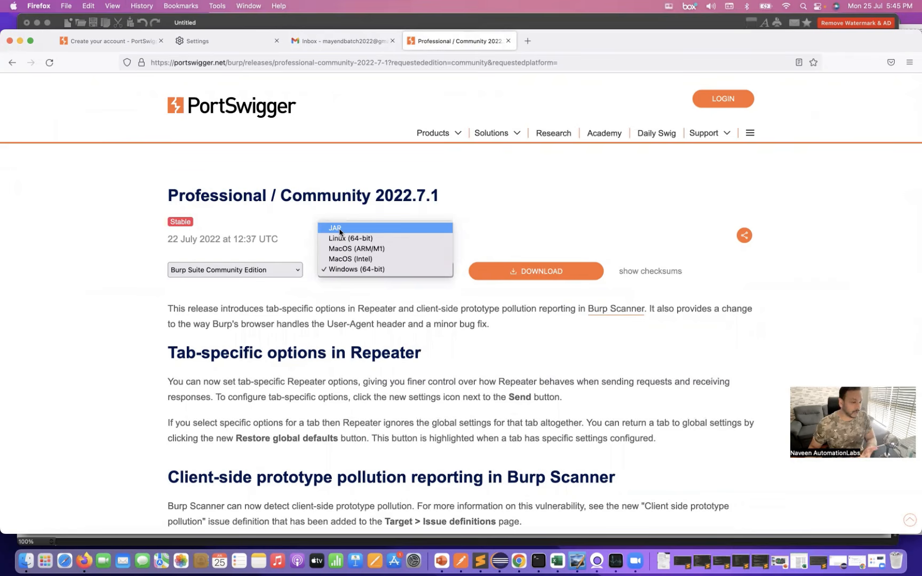
left_click(350, 258)
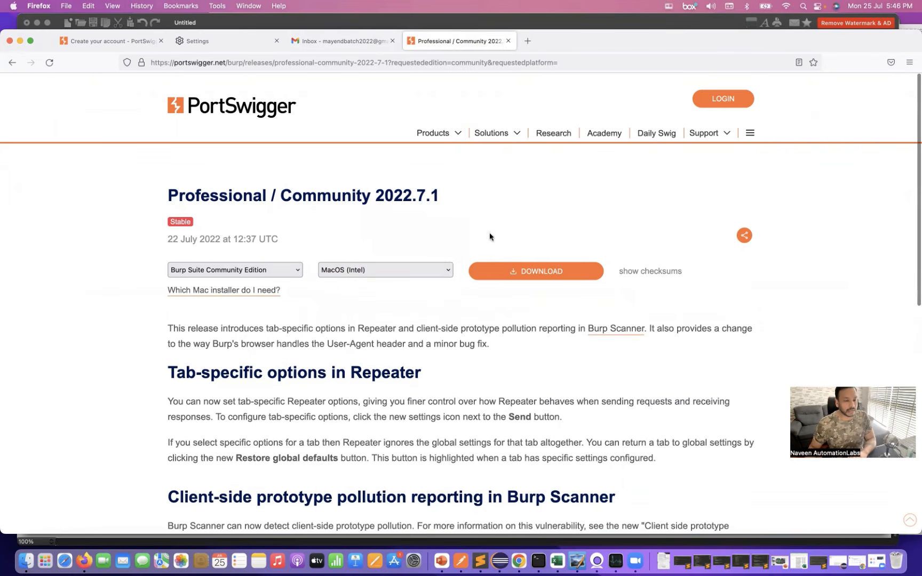
left_click(523, 273)
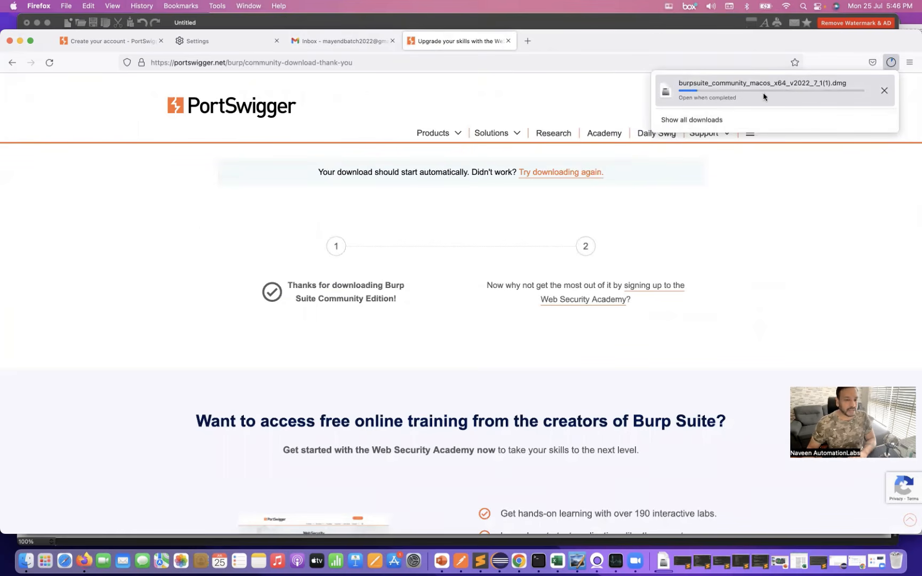
left_click(883, 92)
left_click(86, 301)
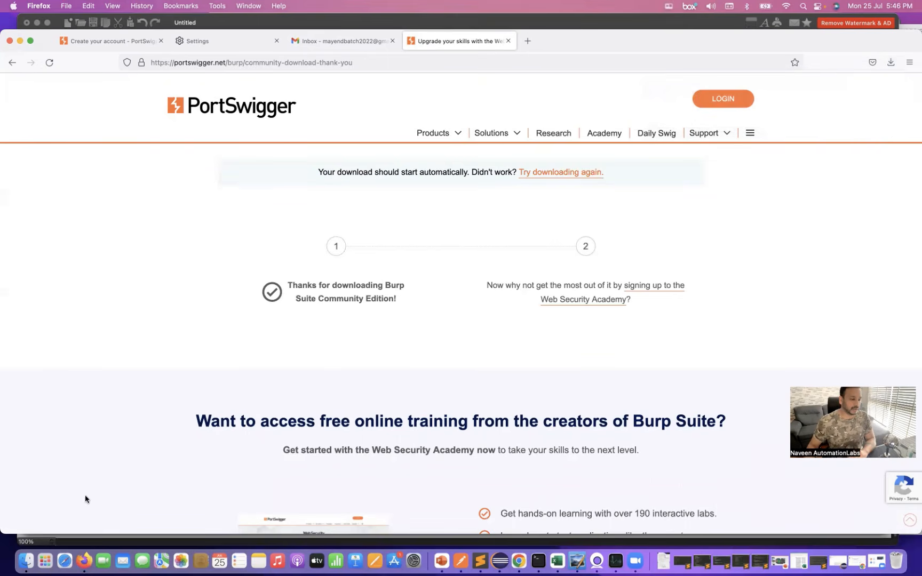
- Switch to Finder and open the disk image burpsuite_community_macos_x64_v2022_7_1.dmg from the Downloads folder
left_click(28, 565)
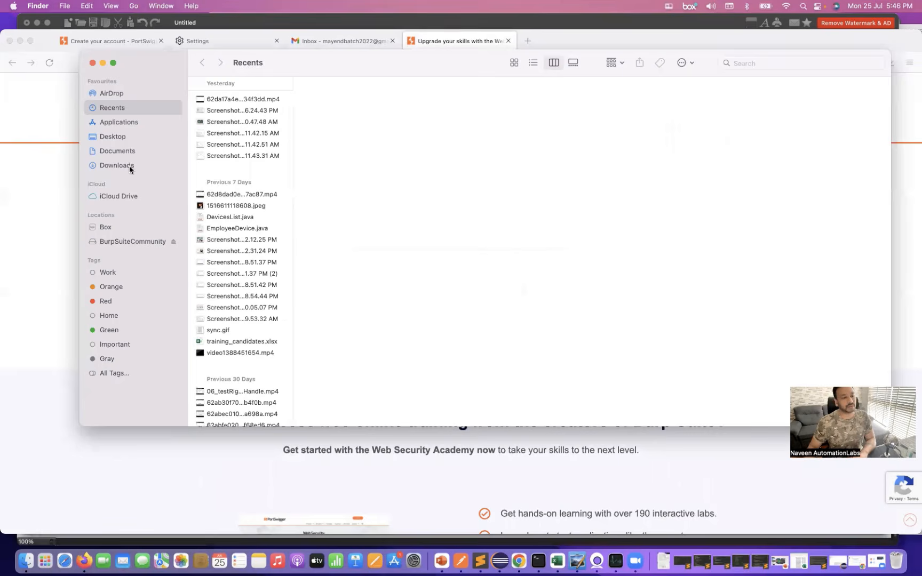
left_click(130, 166)
left_click(267, 110)
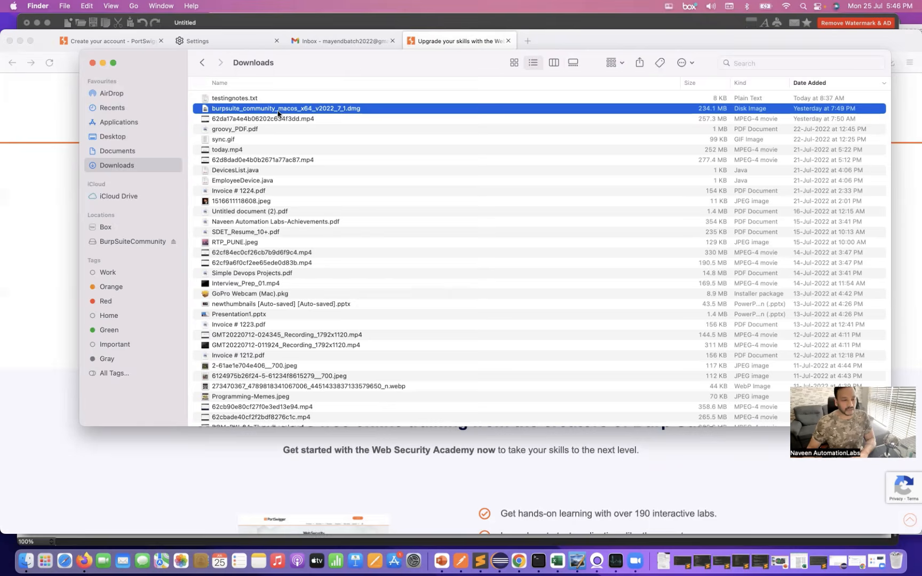
double_click(277, 109)
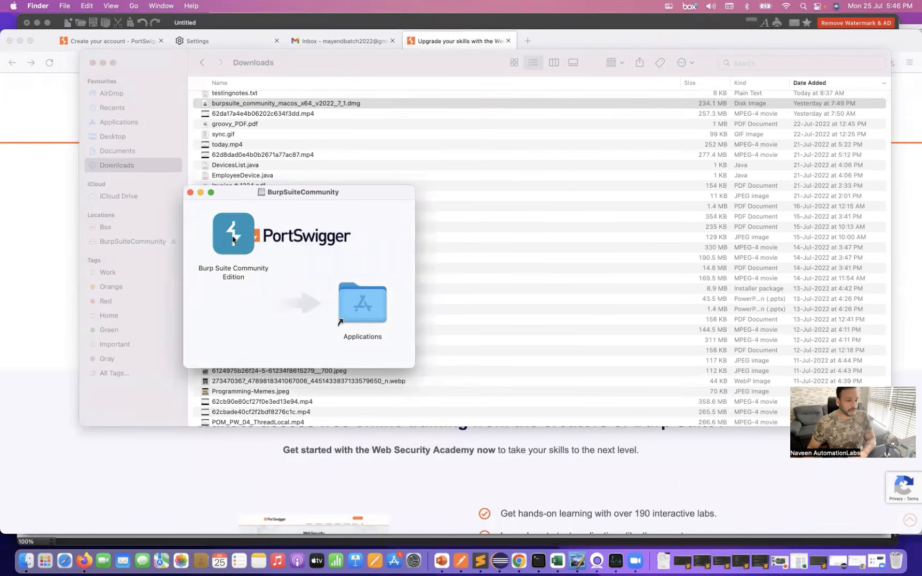
- Copy Burp Suite Community Edition to the Applications folder, launch it from the disk image, and put the Downloads window away
left_click_drag(233, 240, 358, 302)
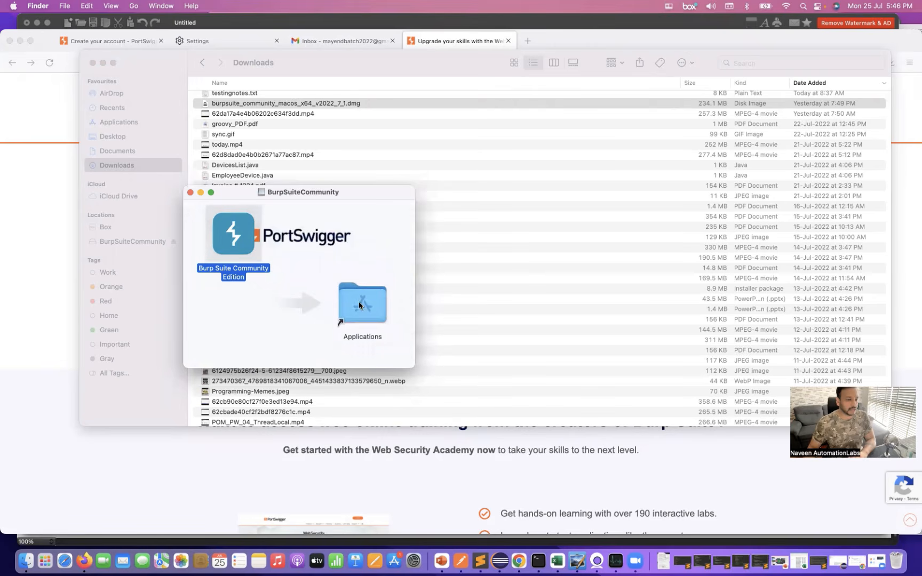
double_click(229, 229)
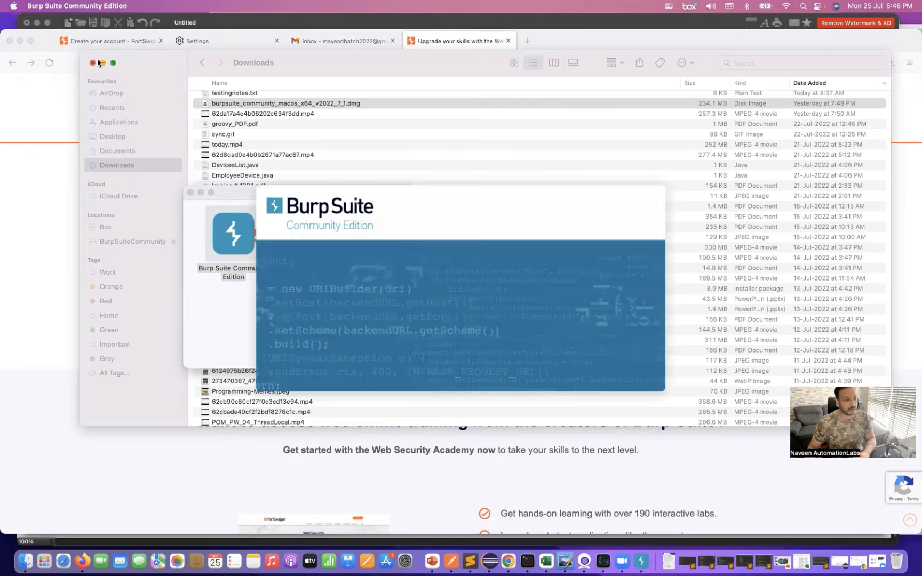
left_click(101, 61)
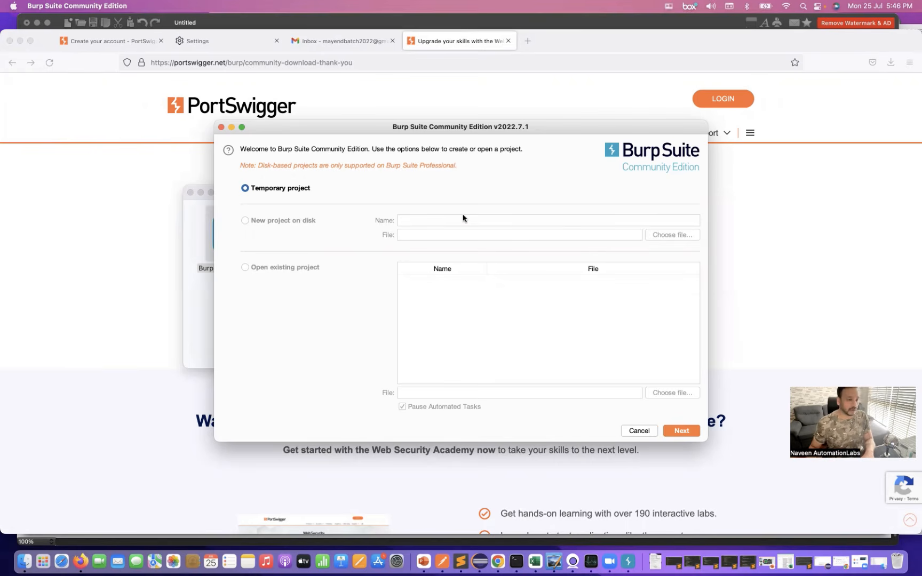
- Create a temporary project that uses the Burp defaults and start Burp
left_click_drag(483, 129, 442, 124)
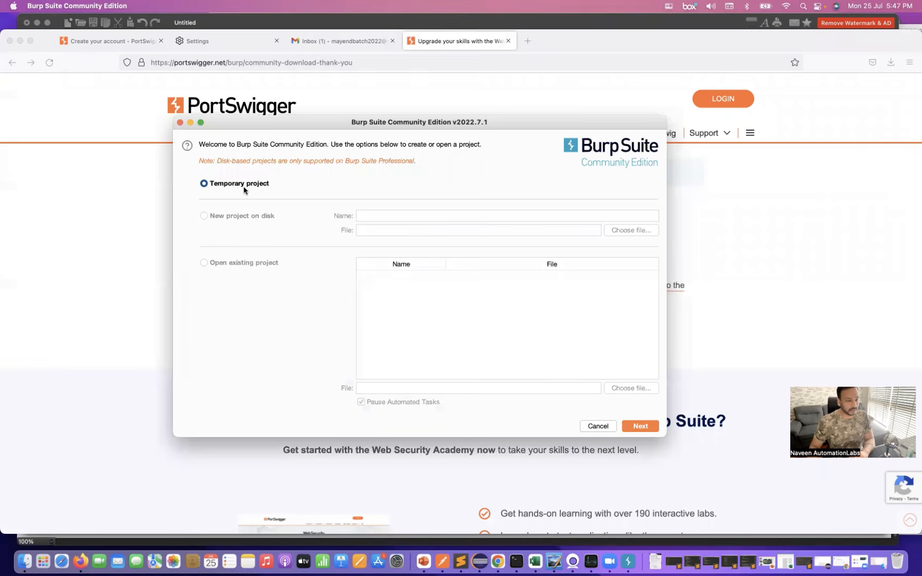
left_click(640, 427)
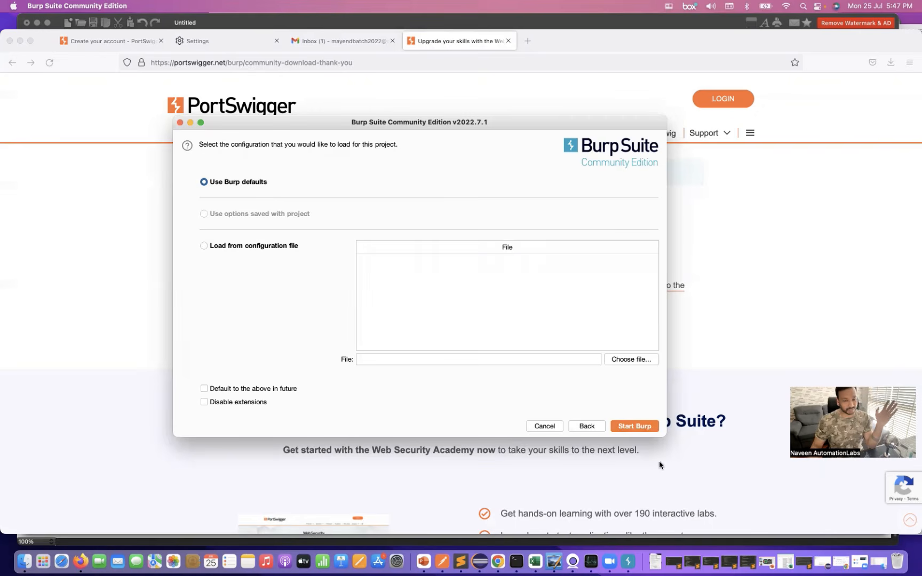
left_click(634, 426)
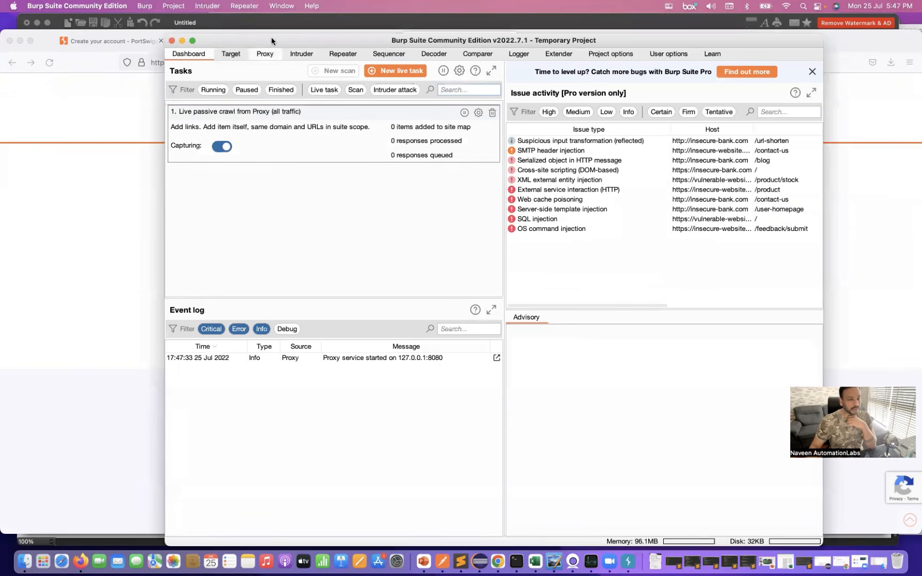
- Look through the Proxy, Intruder, Repeater, Decoder, Comparer, Logger and Extender tools of the new project
left_click_drag(271, 37, 184, 30)
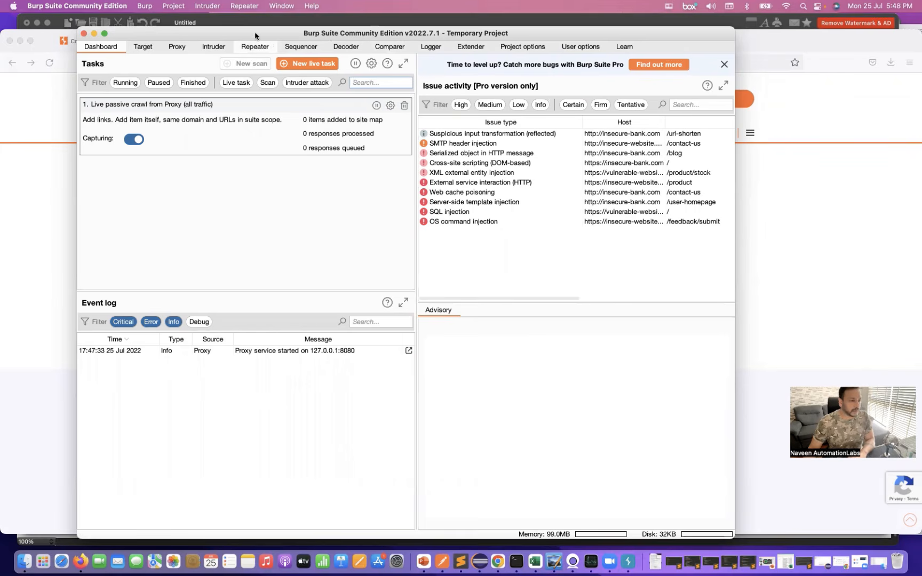
left_click_drag(255, 31, 274, 34)
left_click(199, 49)
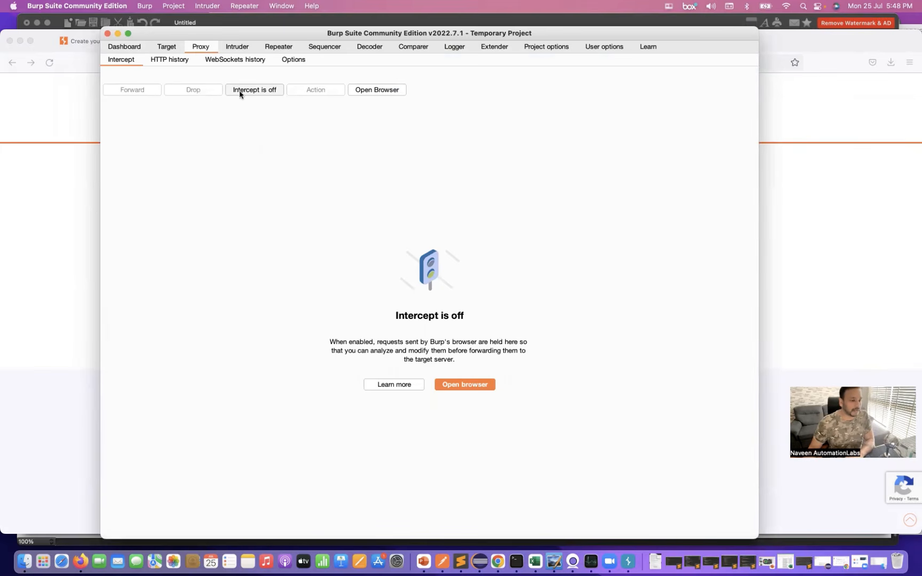
left_click(237, 48)
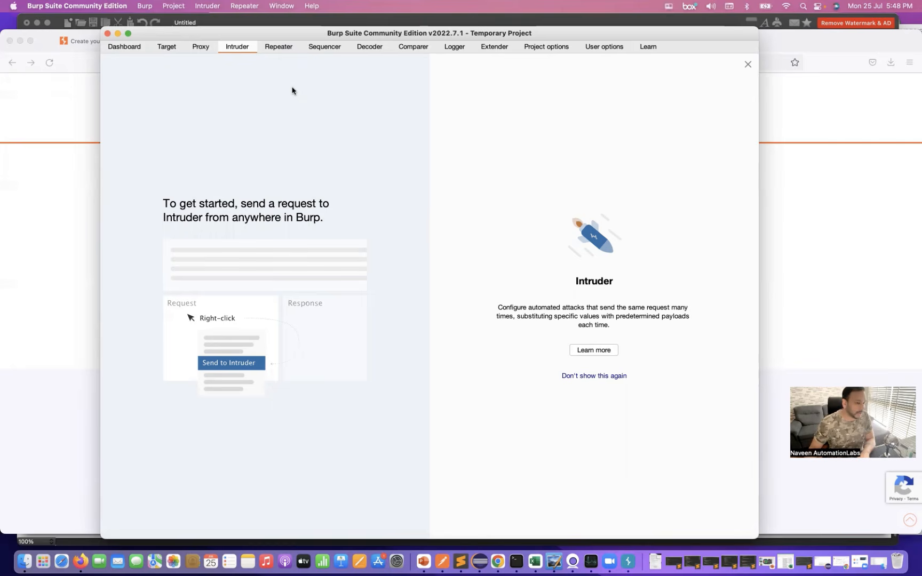
left_click(277, 50)
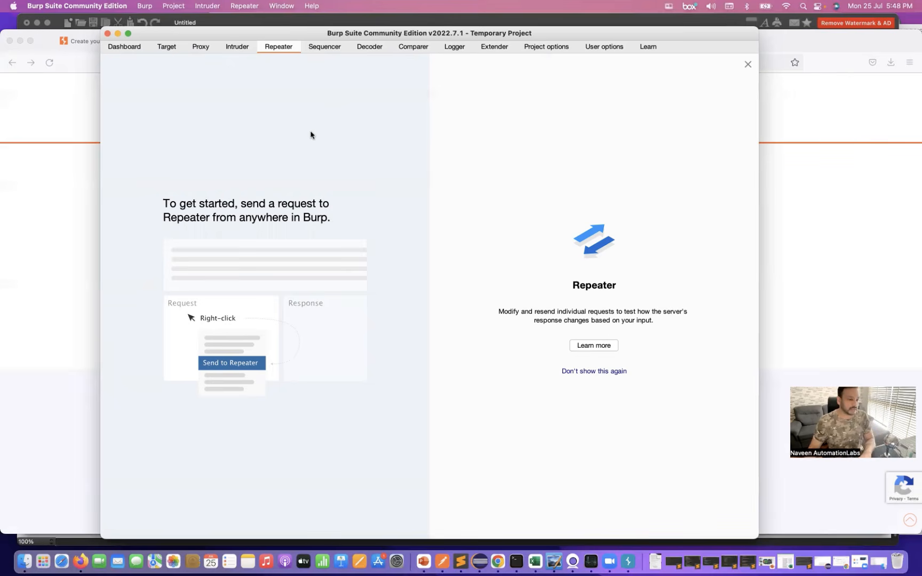
left_click(370, 48)
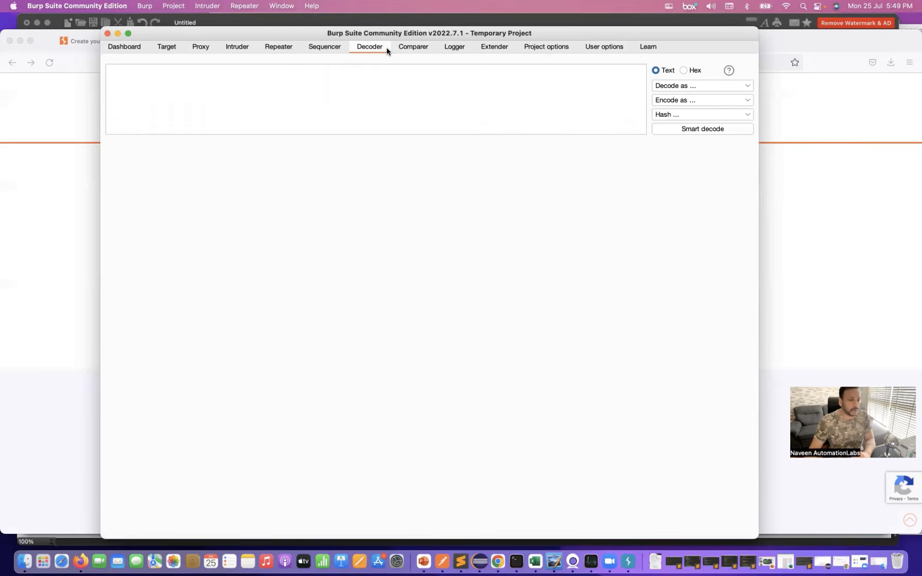
left_click(415, 48)
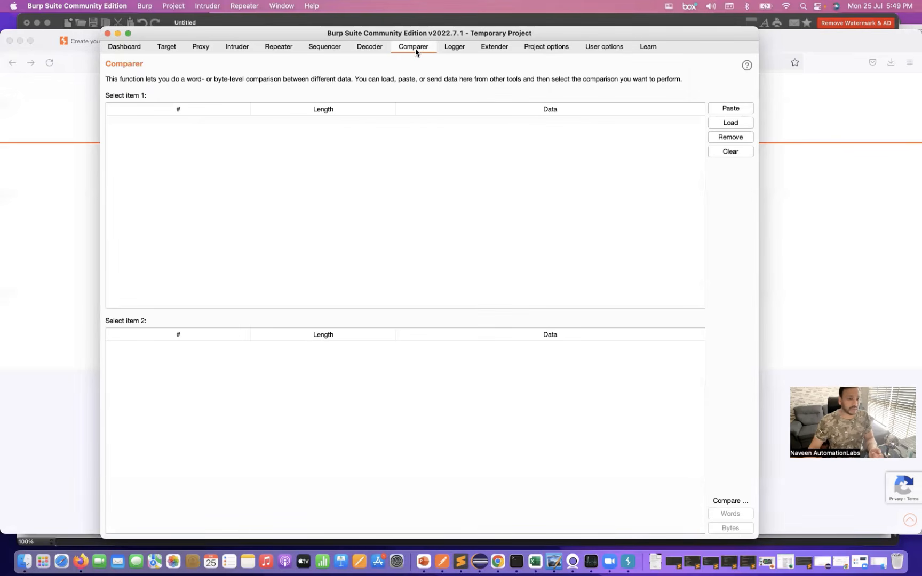
left_click(460, 47)
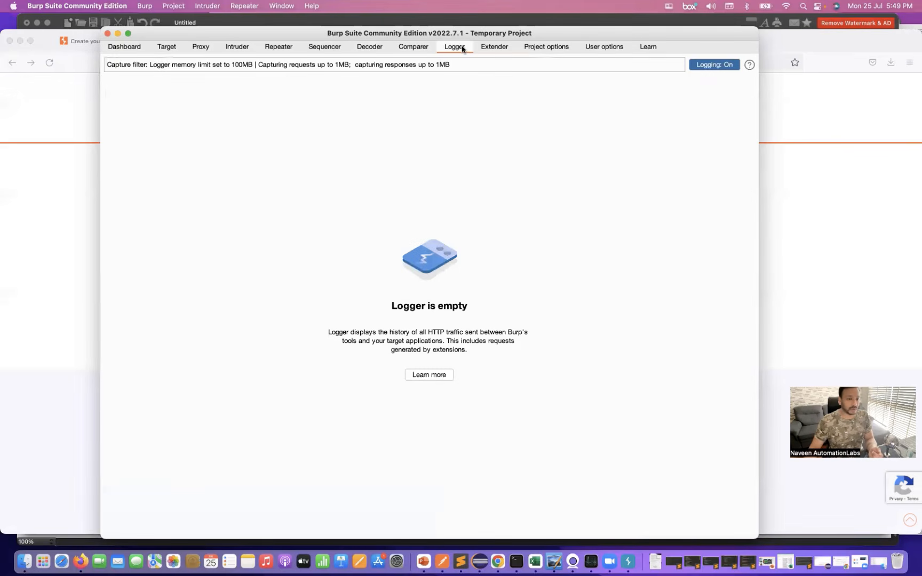
left_click(497, 49)
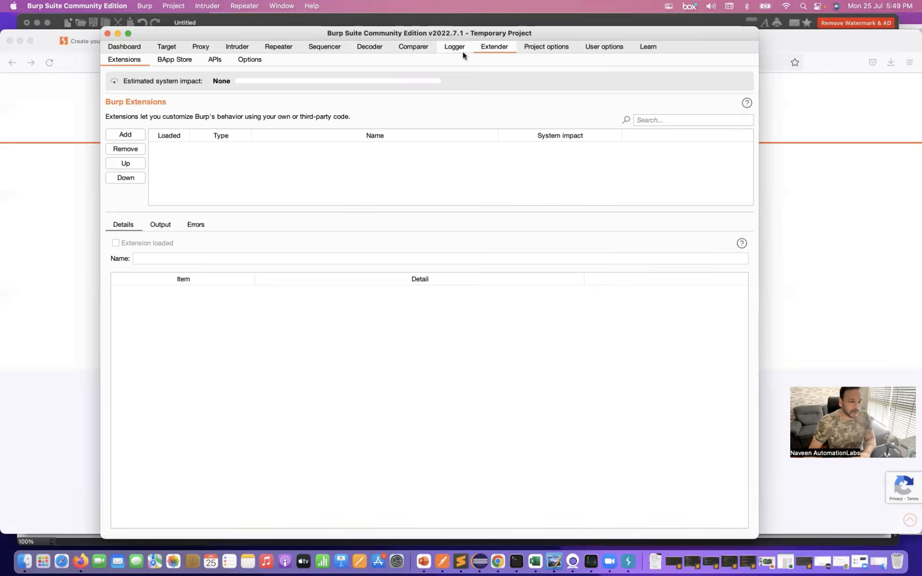
- Examine the proxy listener's interface address and port in Burp's Proxy options
left_click(202, 49)
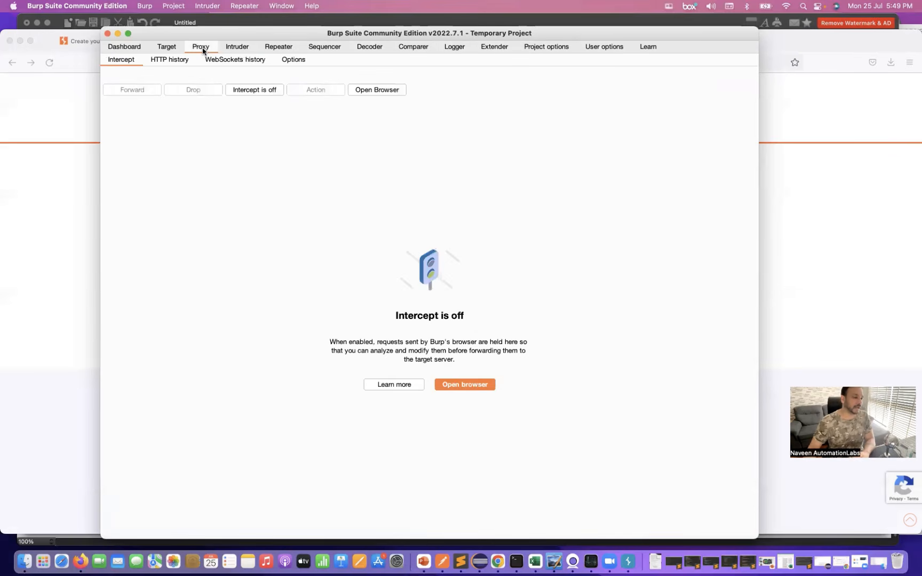
left_click_drag(230, 34, 248, 45)
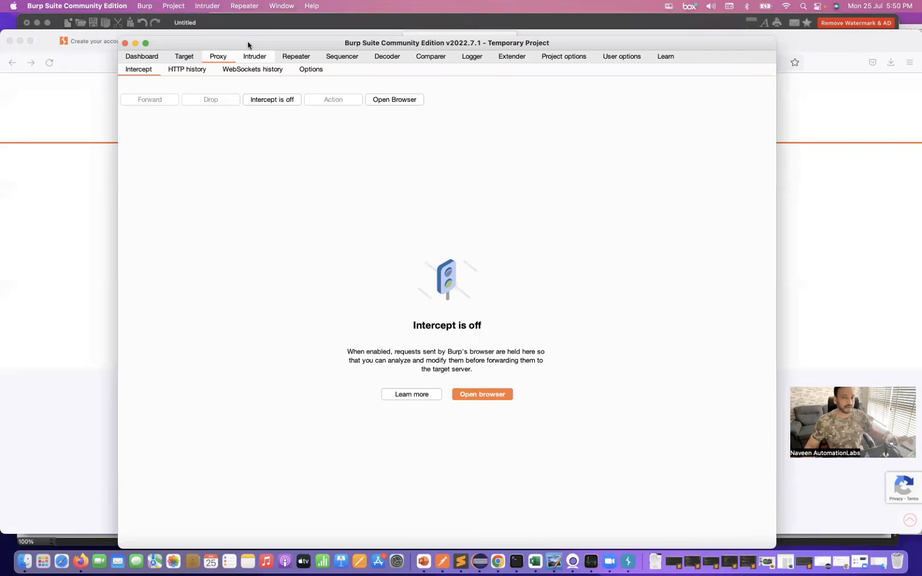
left_click(322, 72)
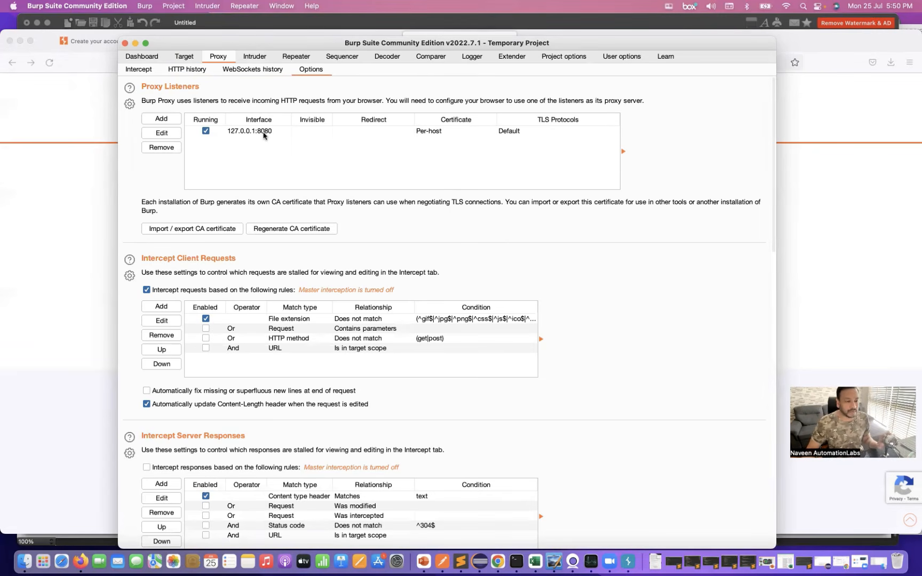
scroll(224, 129, "down", 1)
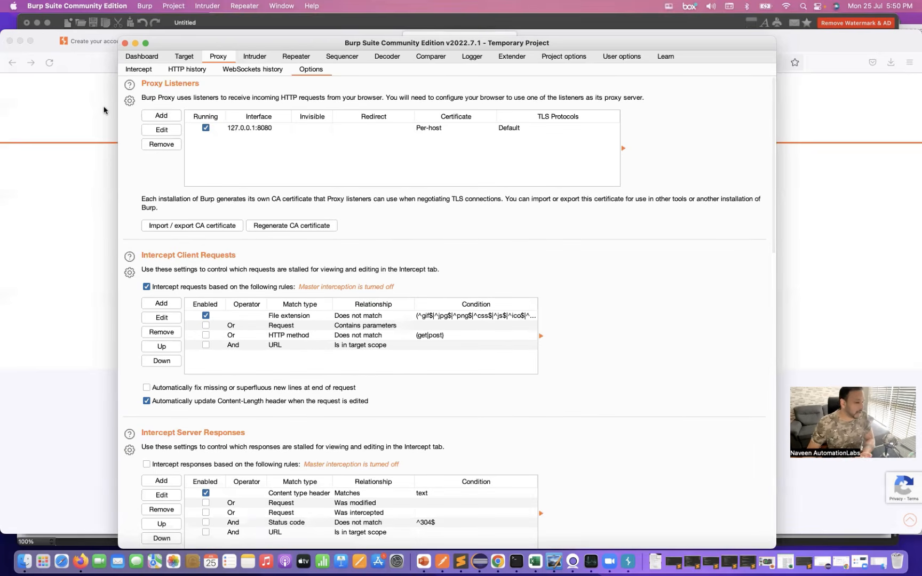
- Switch to Firefox and open the network connection settings in its preferences
left_click(82, 109)
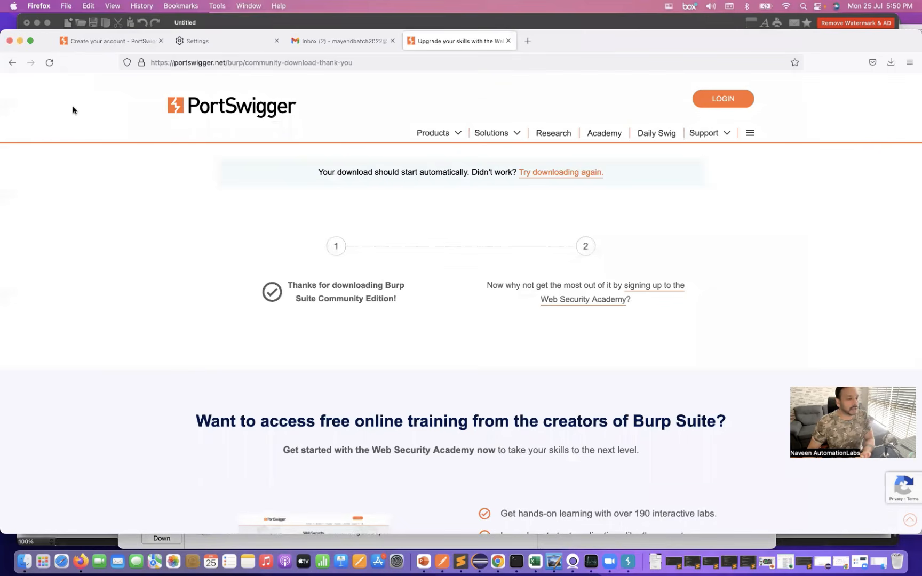
left_click(36, 7)
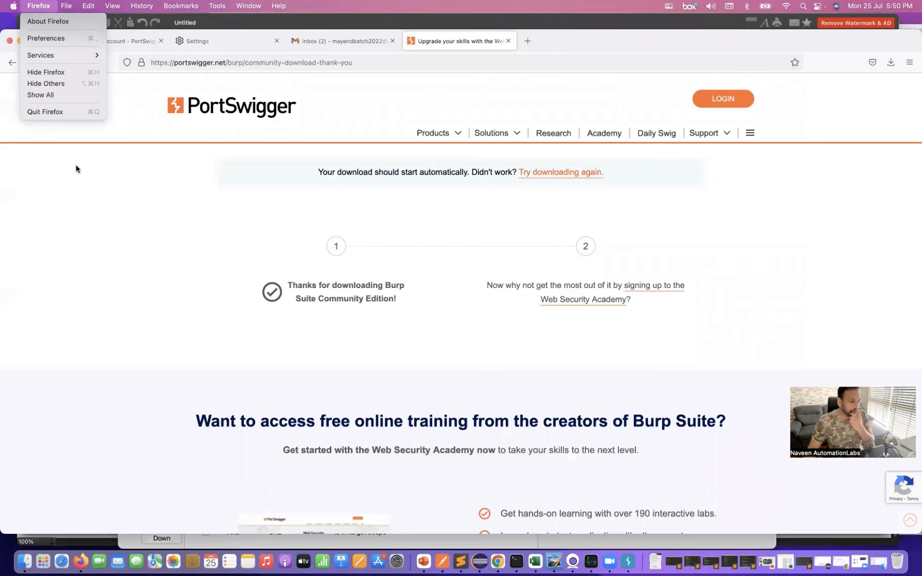
left_click(58, 38)
scroll(230, 214, "down", 20)
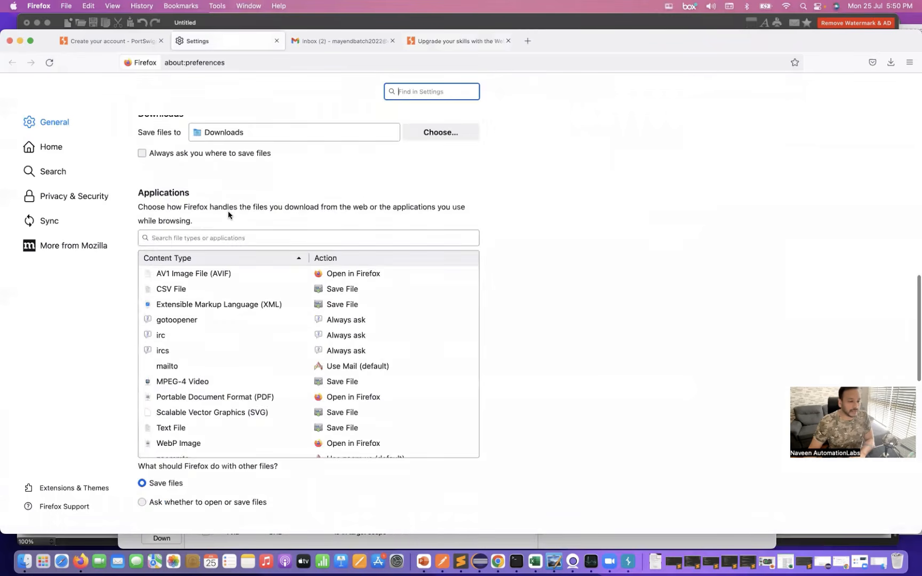
left_click(458, 488)
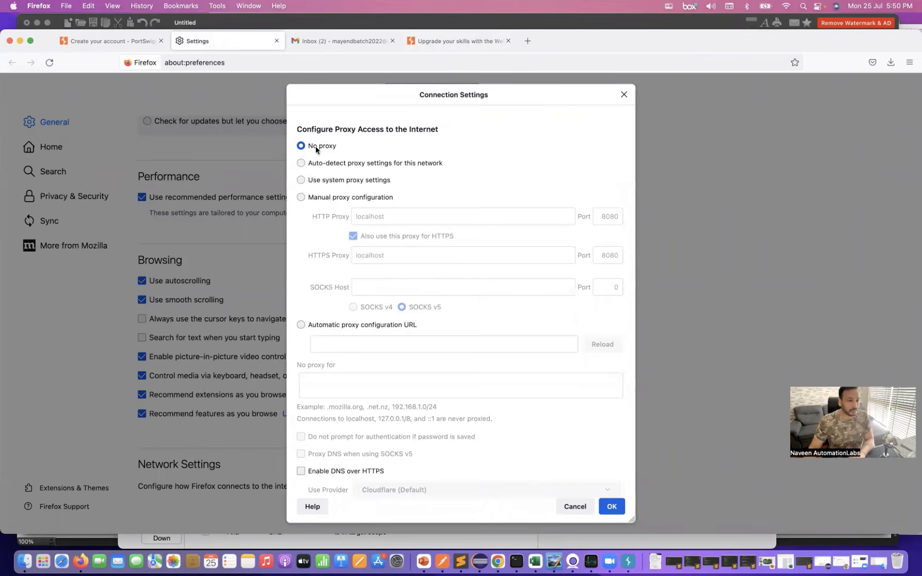
- Enable manual proxy configuration with HTTP proxy localhost on port 8080, shared with HTTPS, and save the connection settings
left_click(300, 198)
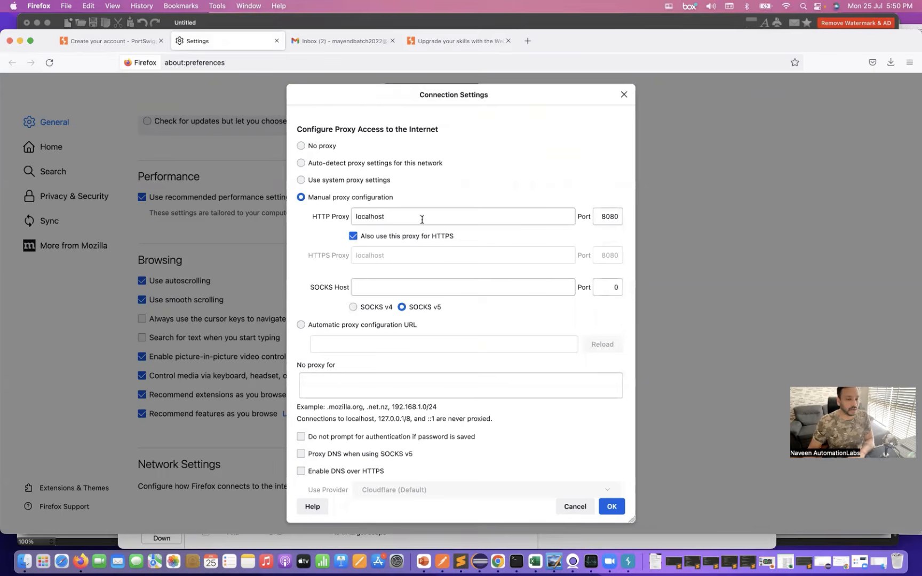
double_click(612, 216)
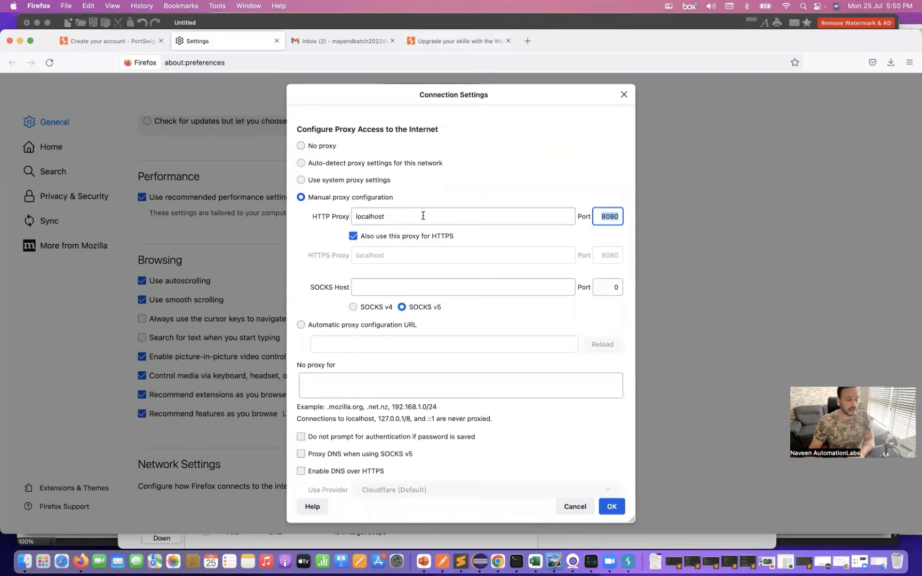
left_click(612, 215)
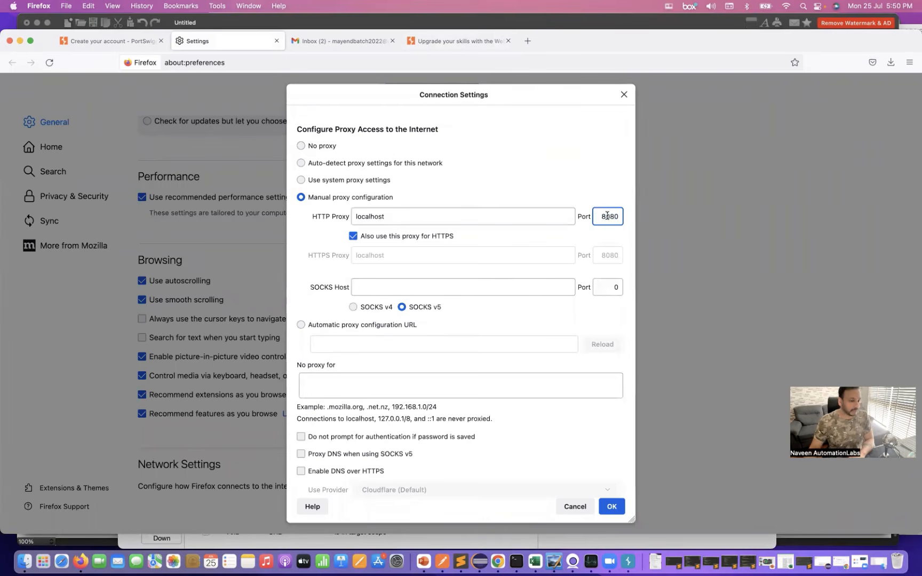
left_click(611, 507)
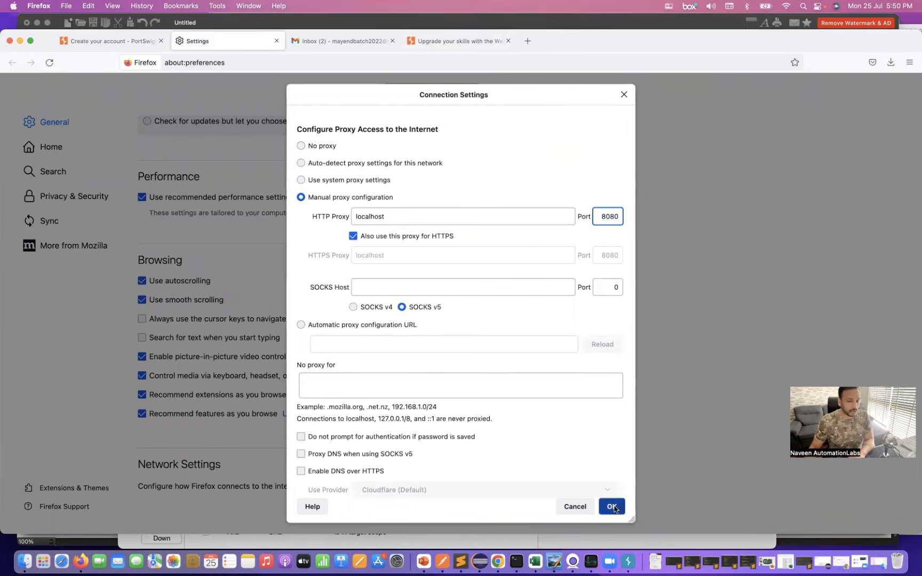
- Quit Firefox and launch it again
scroll(543, 124, "up", 1)
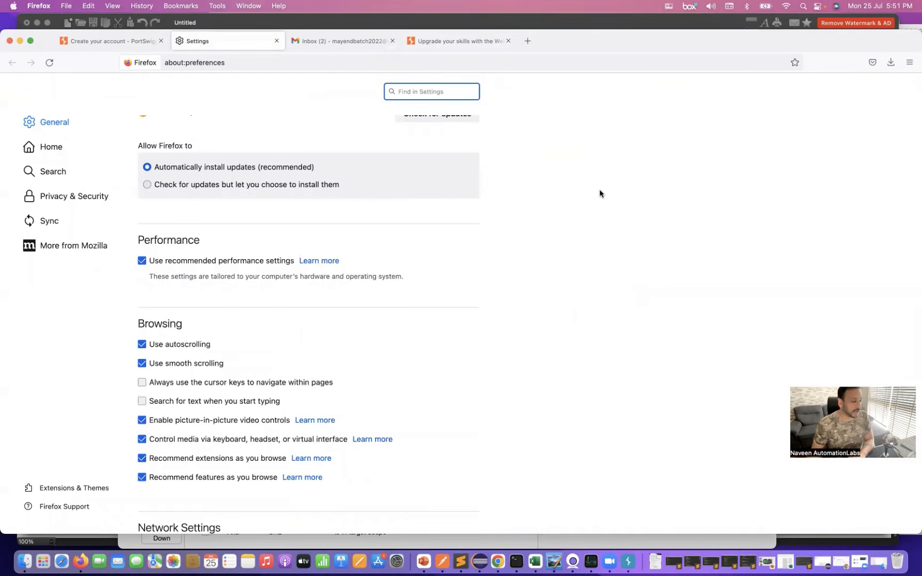
scroll(599, 192, "down", 1)
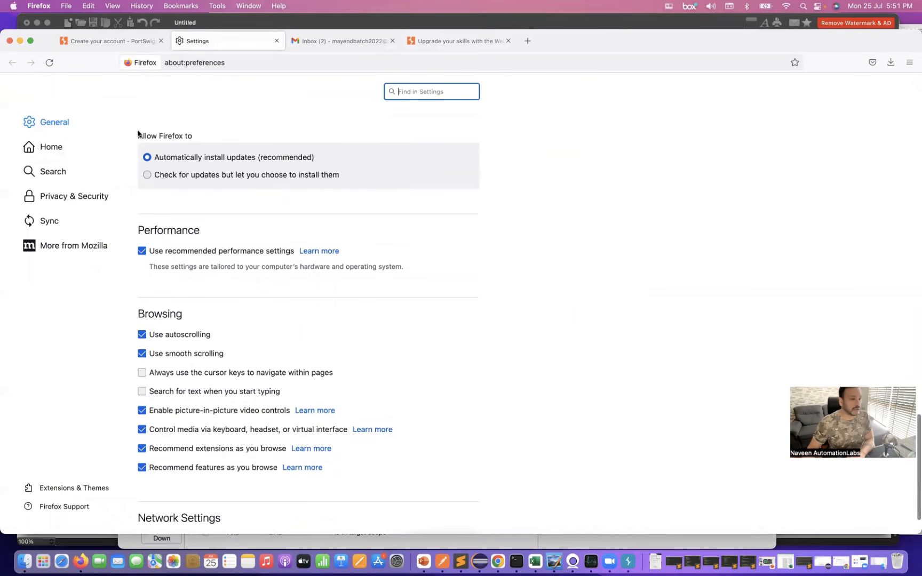
left_click(38, 6)
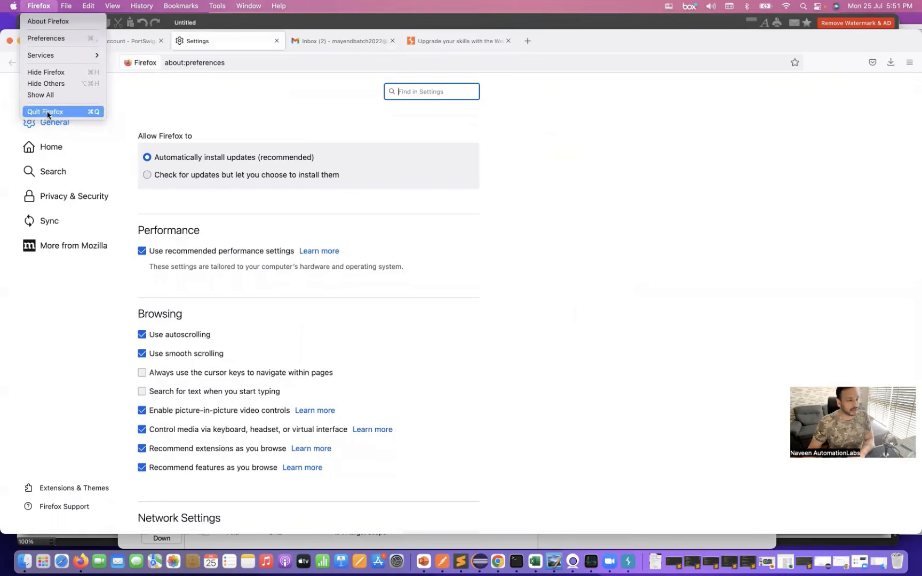
left_click(48, 113)
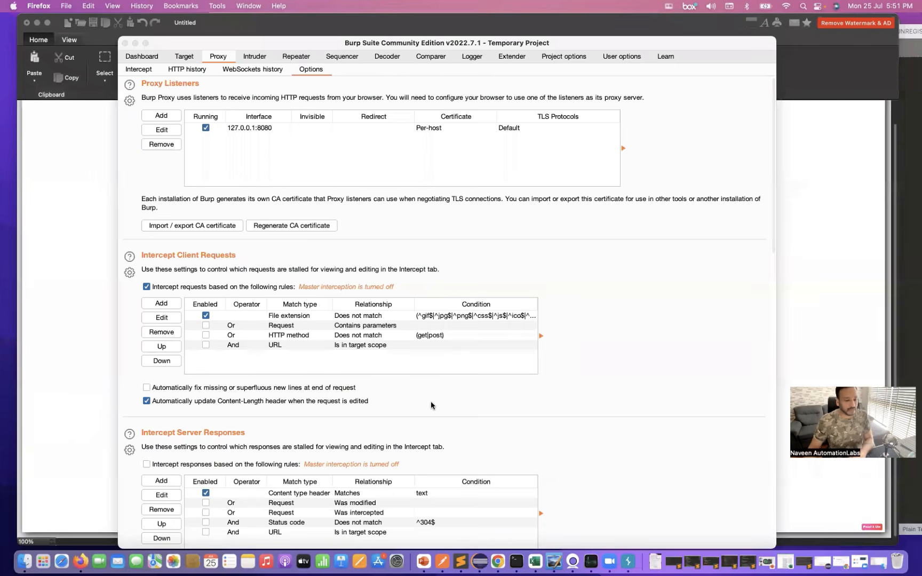
scroll(431, 401, "down", 1)
key("super+space")
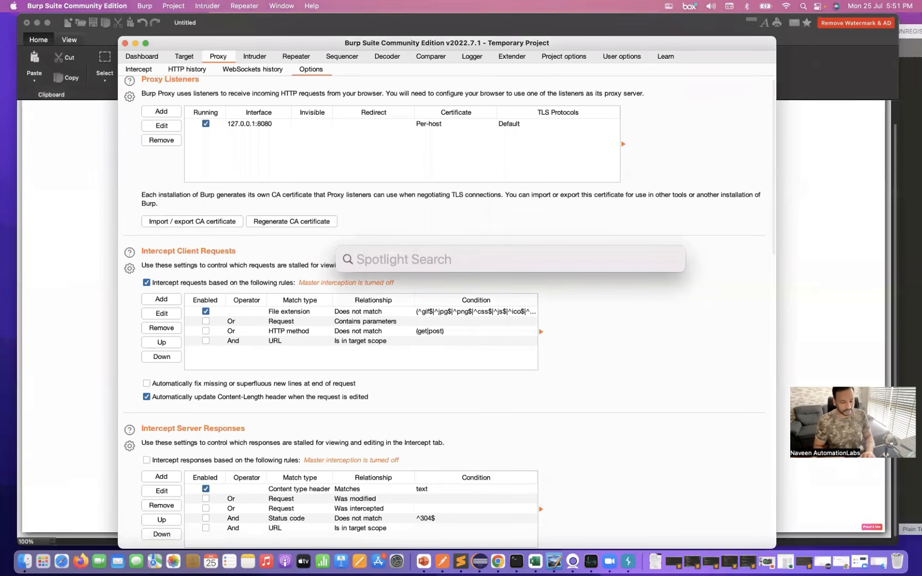
type("fire")
scroll(471, 425, "down", 2)
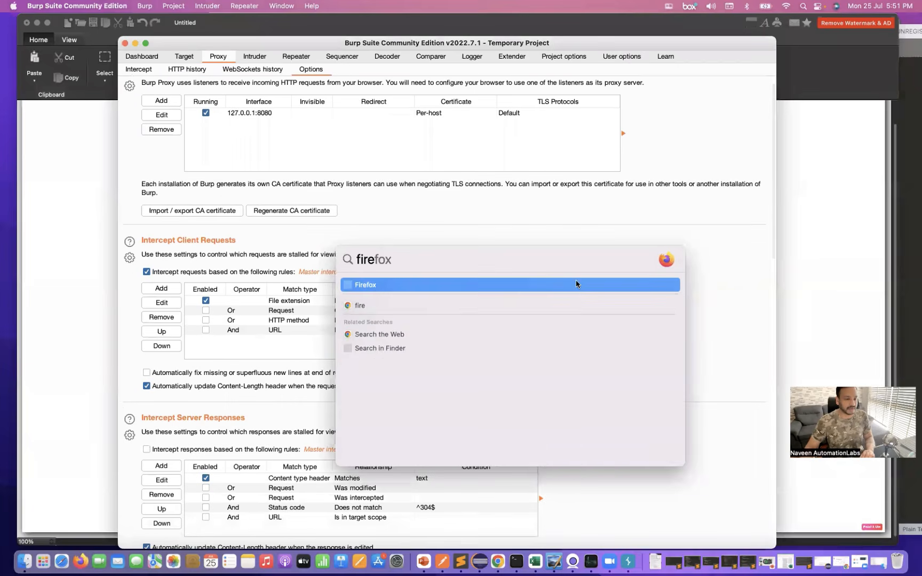
key("Return")
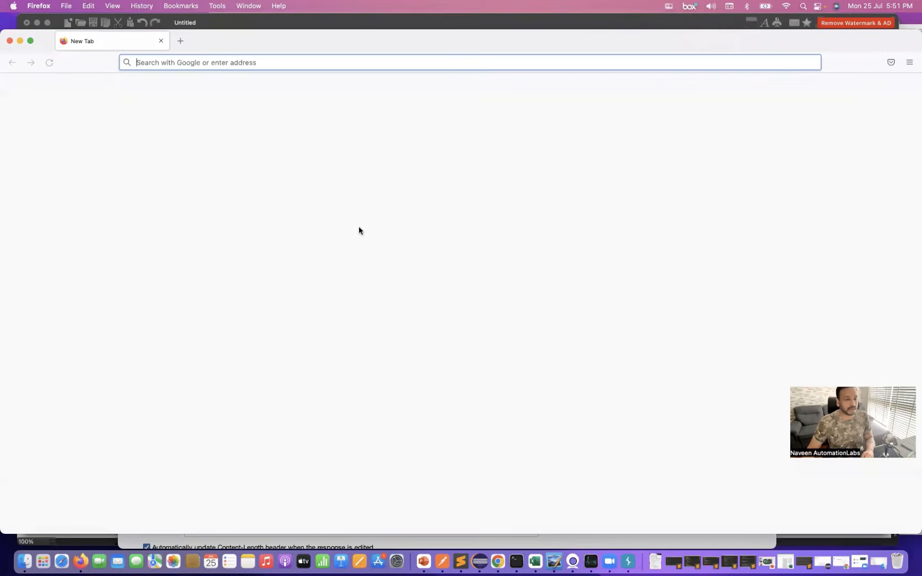
- Restore the previous Firefox browsing session and show the PortSwigger download thank-you page
left_click(141, 6)
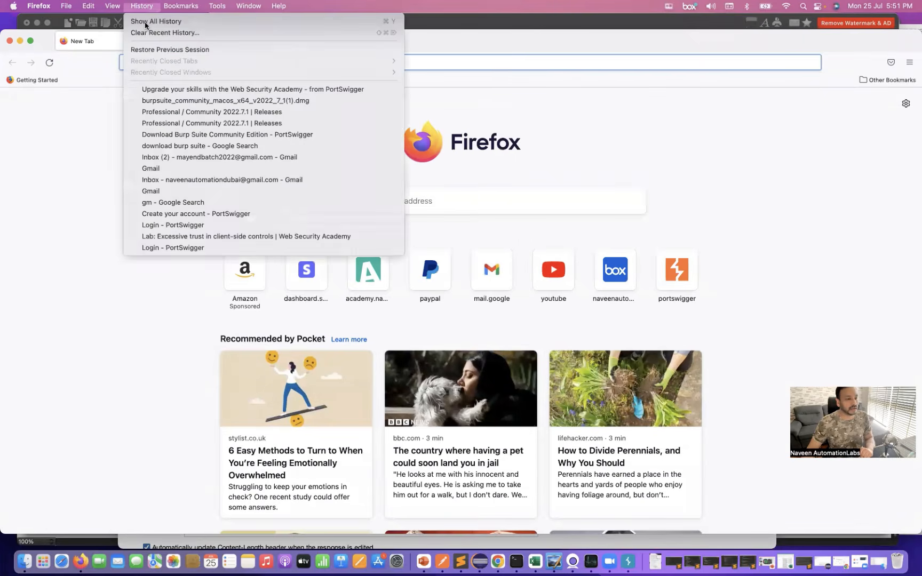
left_click(155, 49)
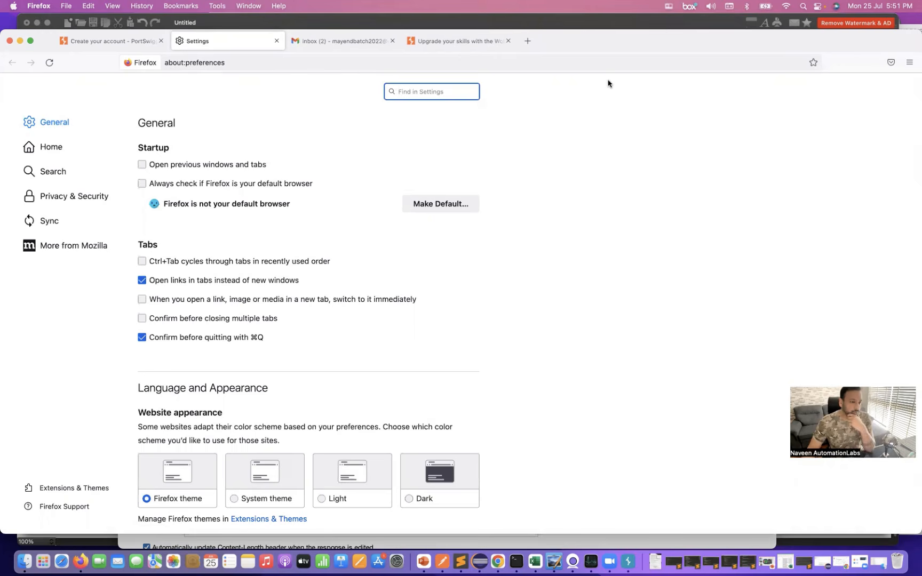
scroll(608, 84, "down", 1)
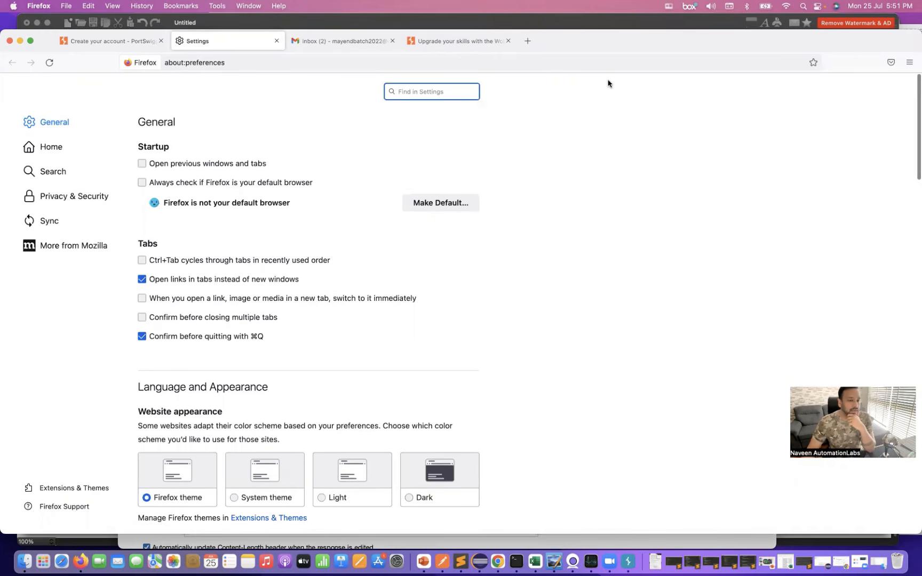
left_click_drag(575, 41, 575, 57)
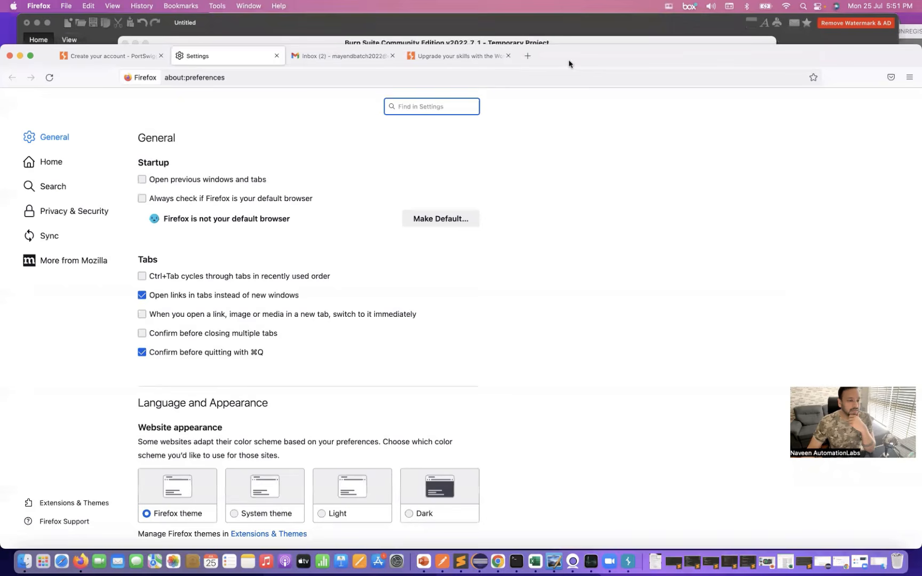
left_click(460, 55)
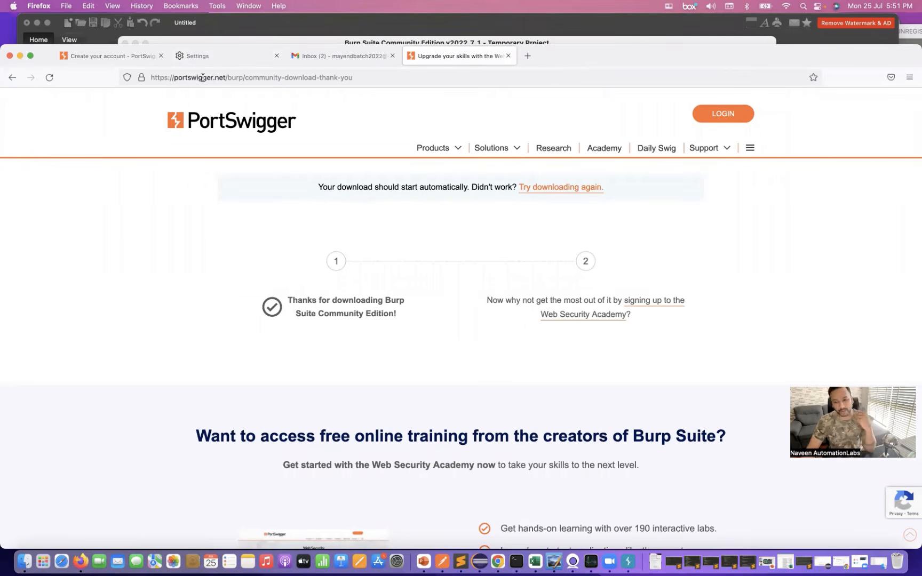
left_click(259, 27)
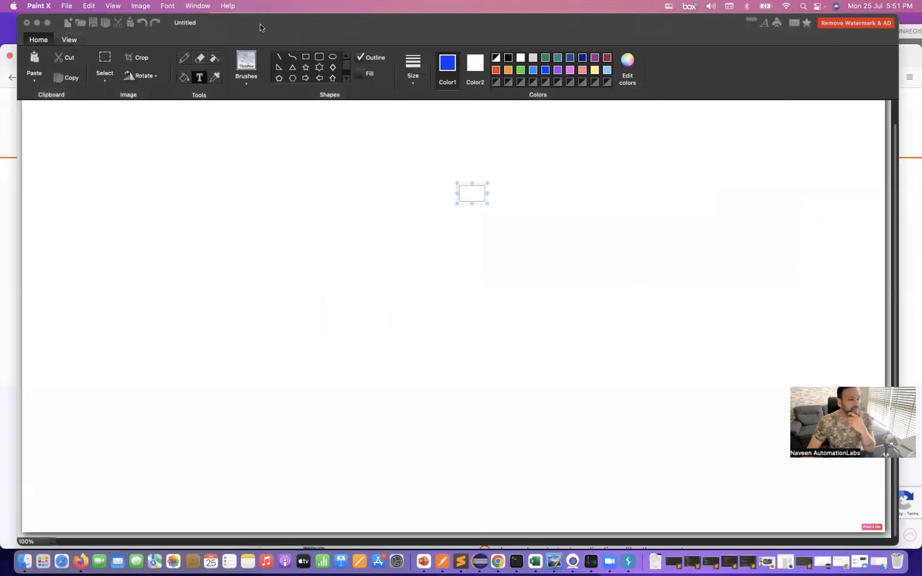
left_click(459, 562)
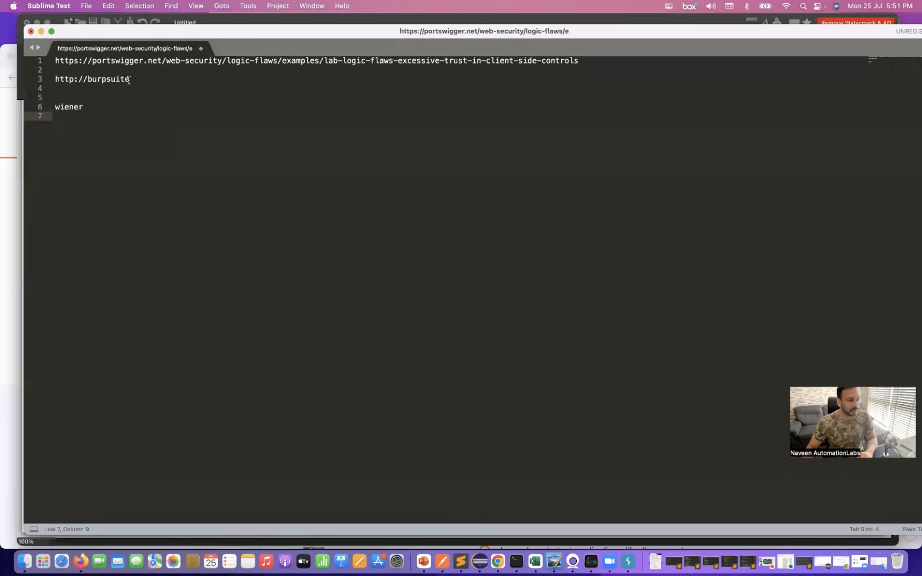
left_click_drag(130, 79, 53, 77)
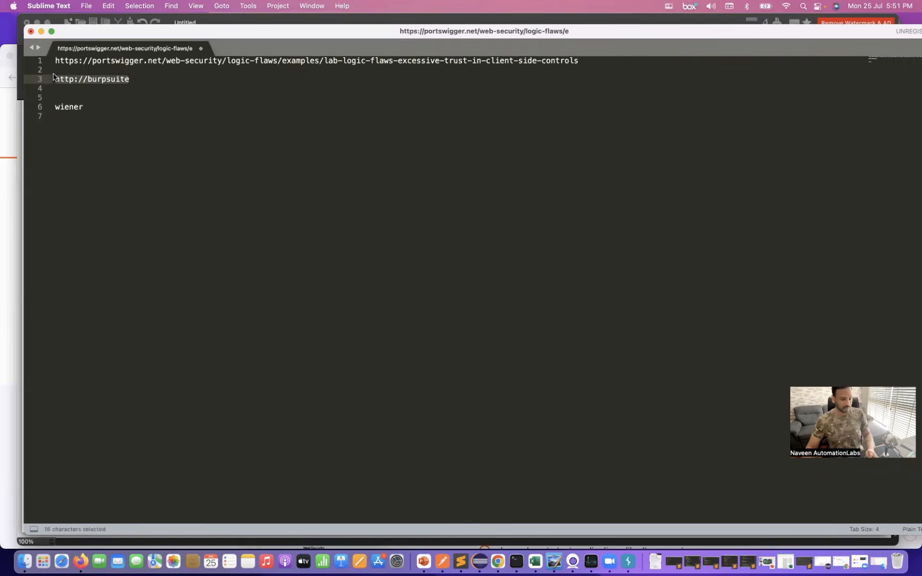
key("super+c")
left_click(15, 207)
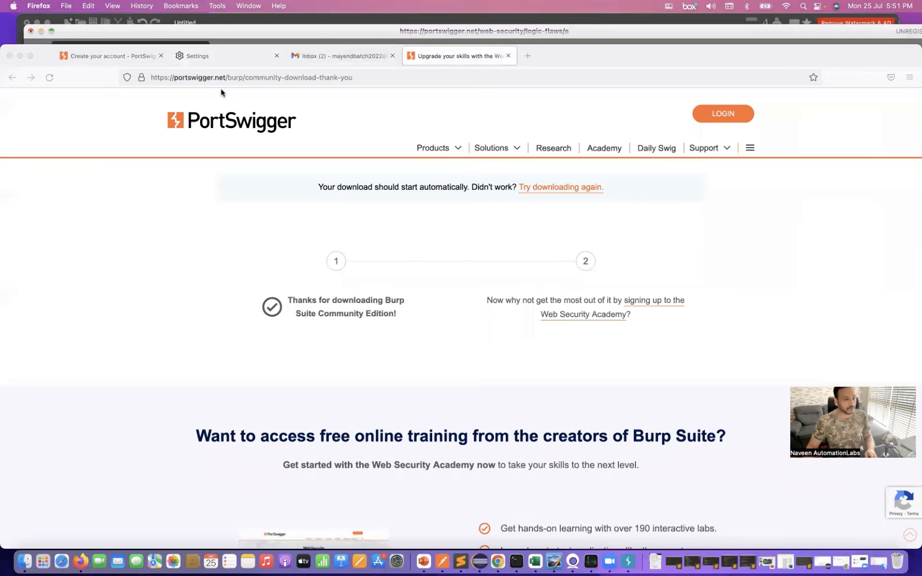
left_click(526, 56)
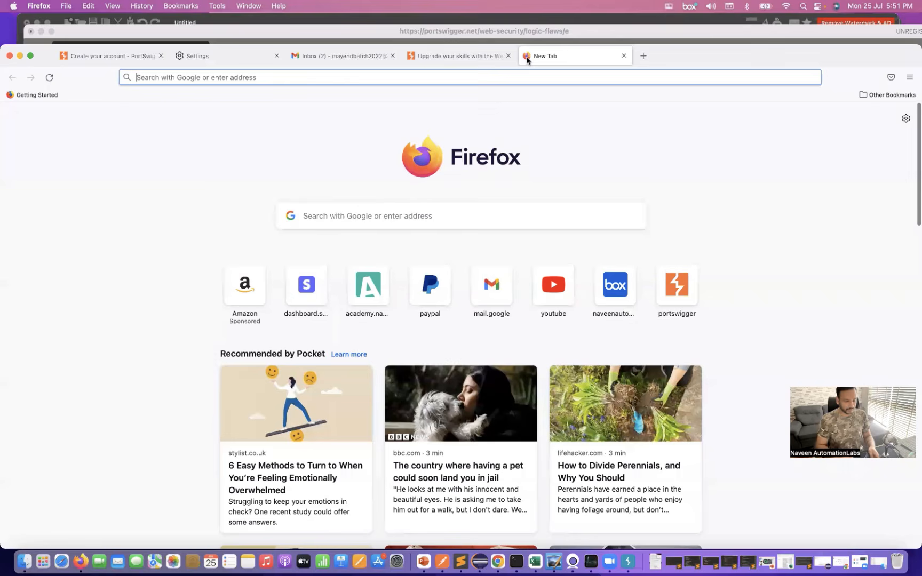
key("super+v")
key("Return")
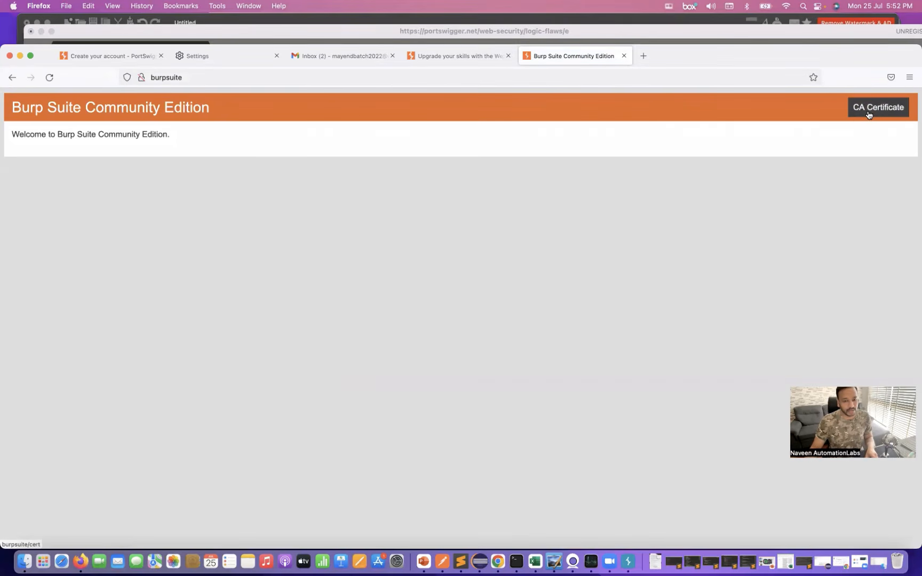
left_click(868, 114)
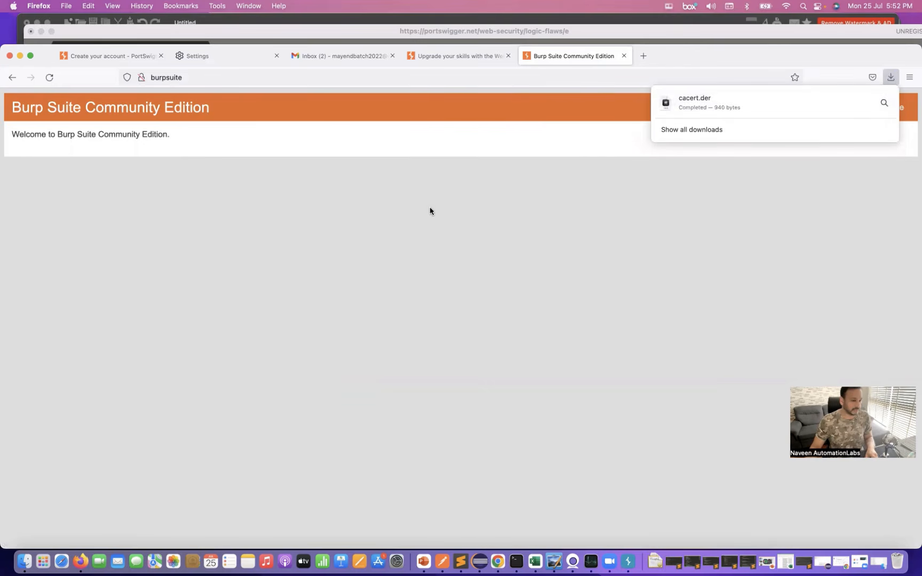
left_click(242, 259)
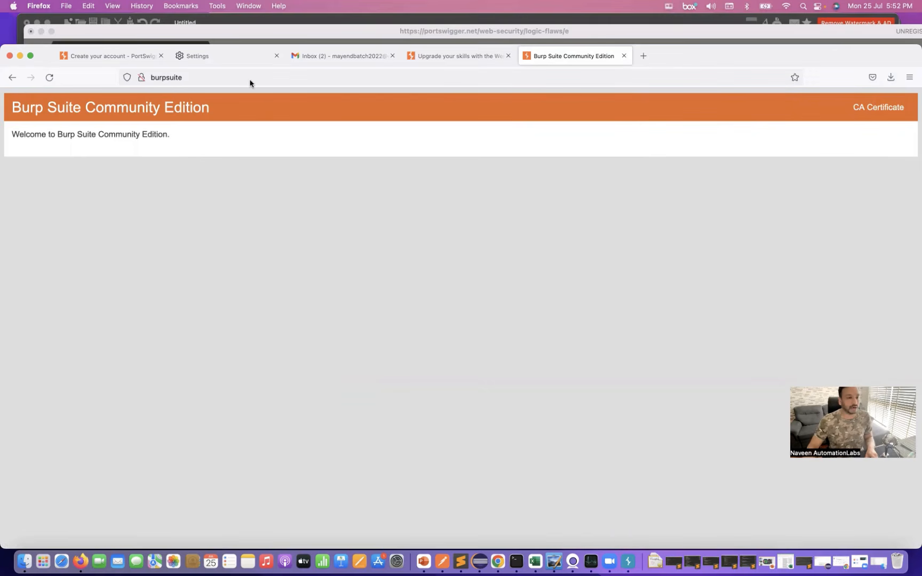
- Open the Certificate Manager from the Privacy & Security section of Firefox's preferences
left_click(41, 6)
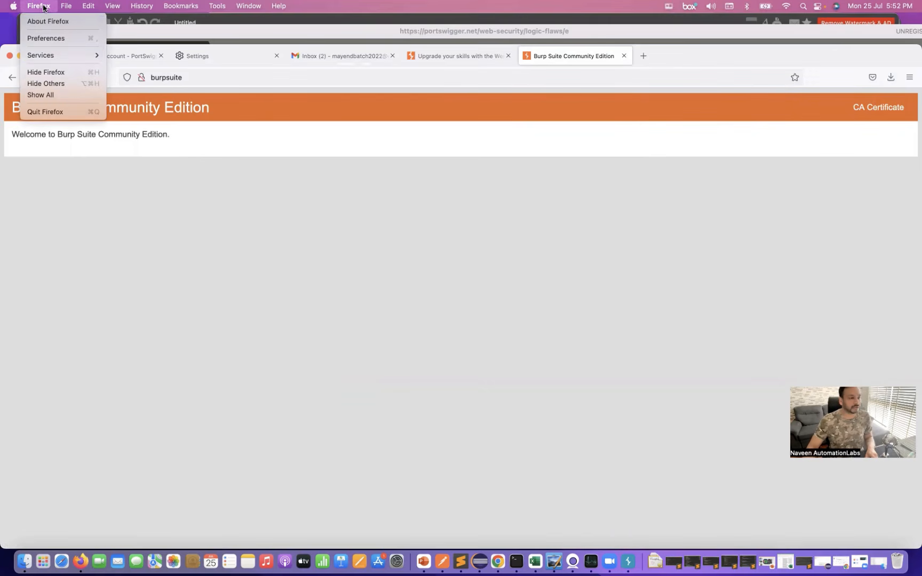
left_click(44, 38)
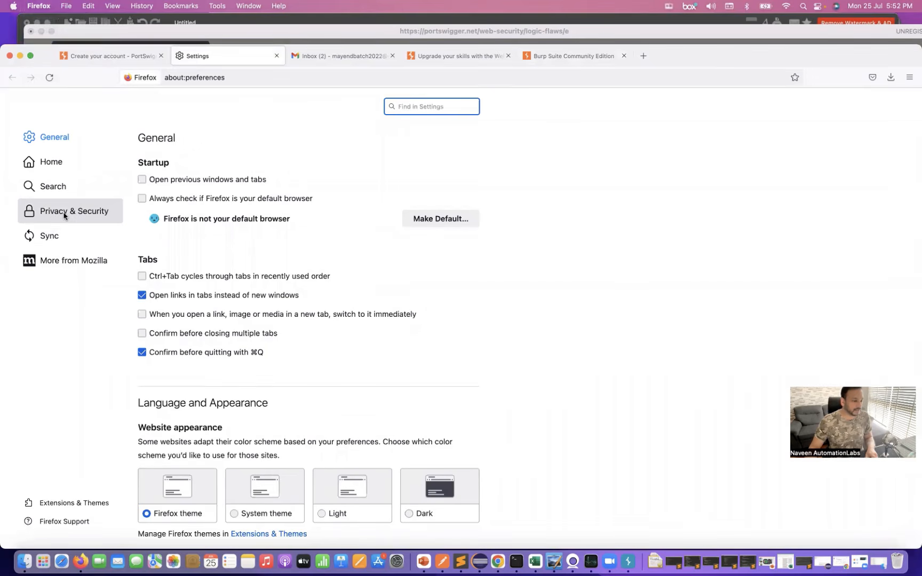
left_click(65, 216)
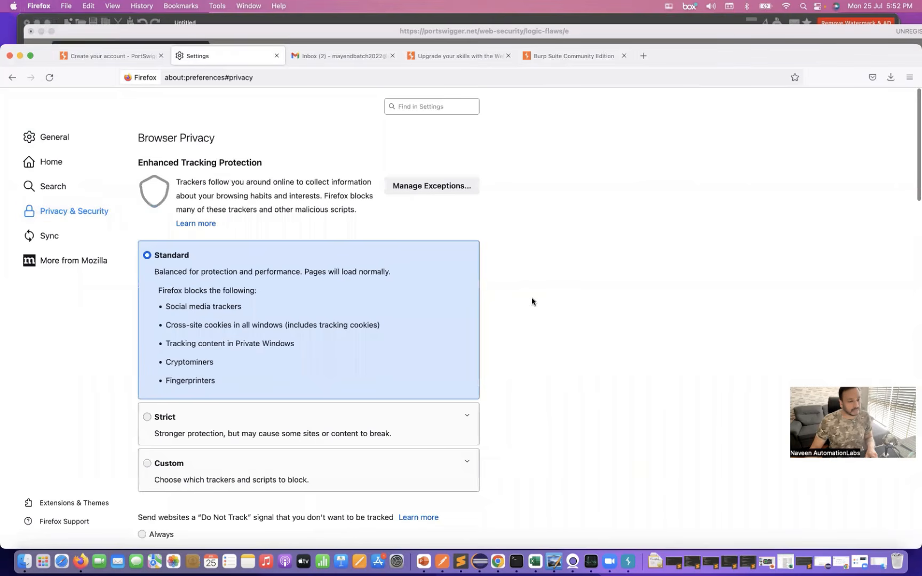
scroll(531, 302, "down", 10)
scroll(531, 302, "down", 11)
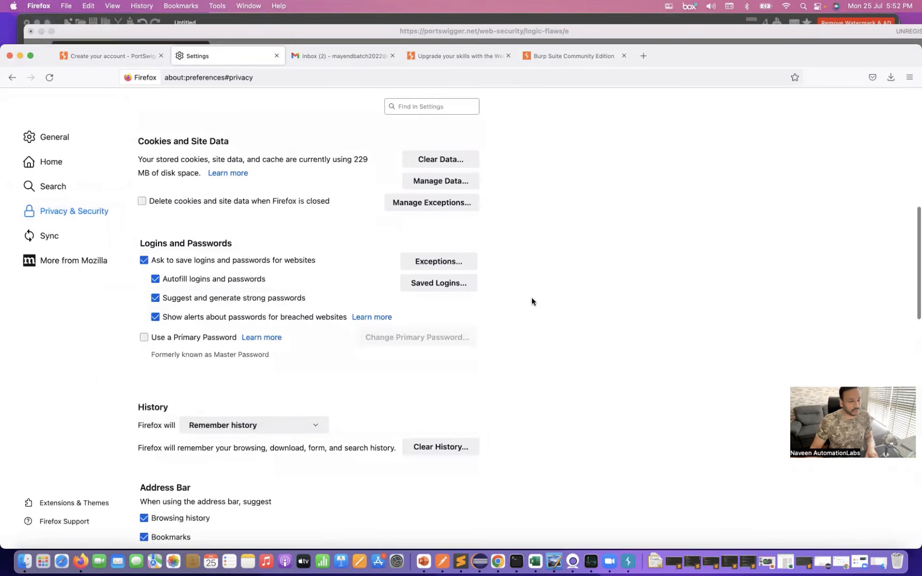
scroll(531, 301, "down", 16)
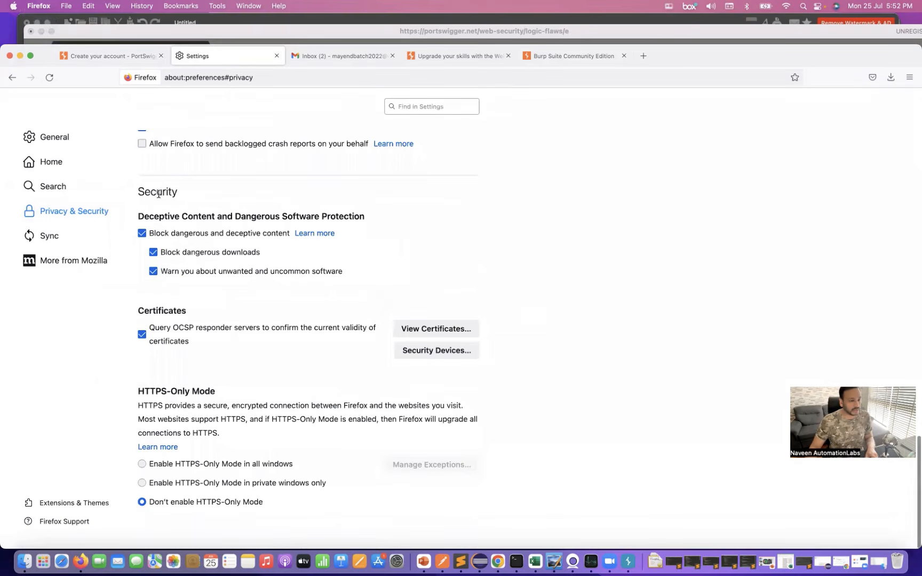
left_click(427, 329)
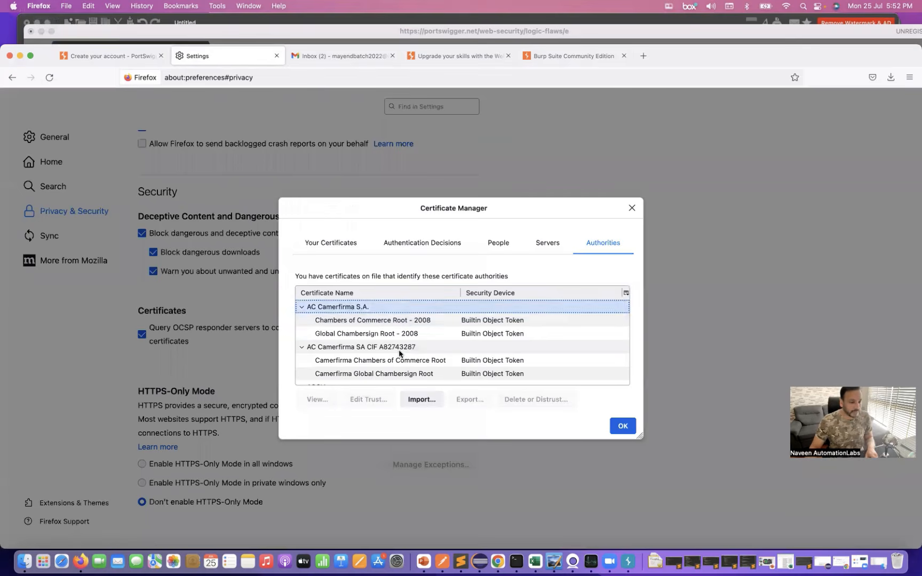
key("Escape")
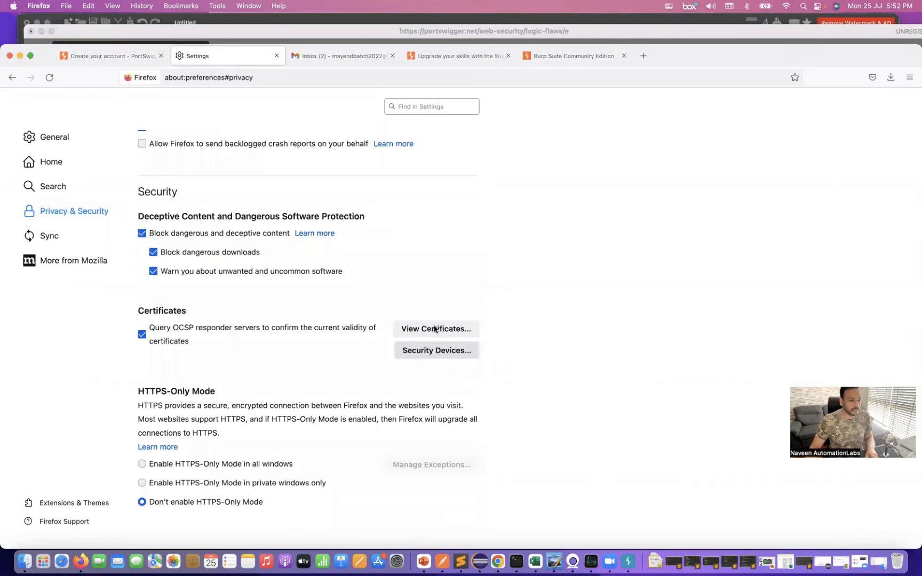
left_click(432, 328)
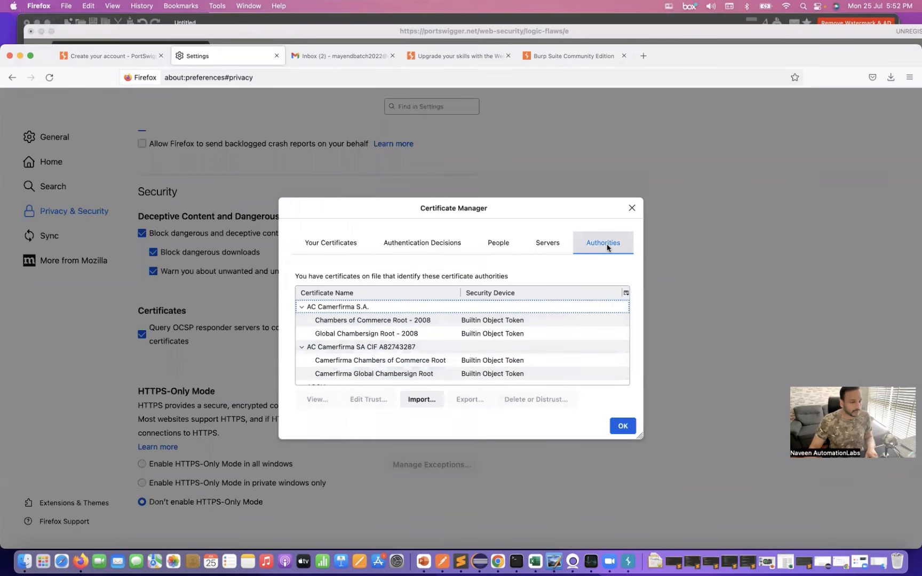
- Try to import cacert.der from the Downloads folder as a certificate authority, and close the Certificate Manager
scroll(451, 363, "down", 5)
scroll(451, 363, "up", 5)
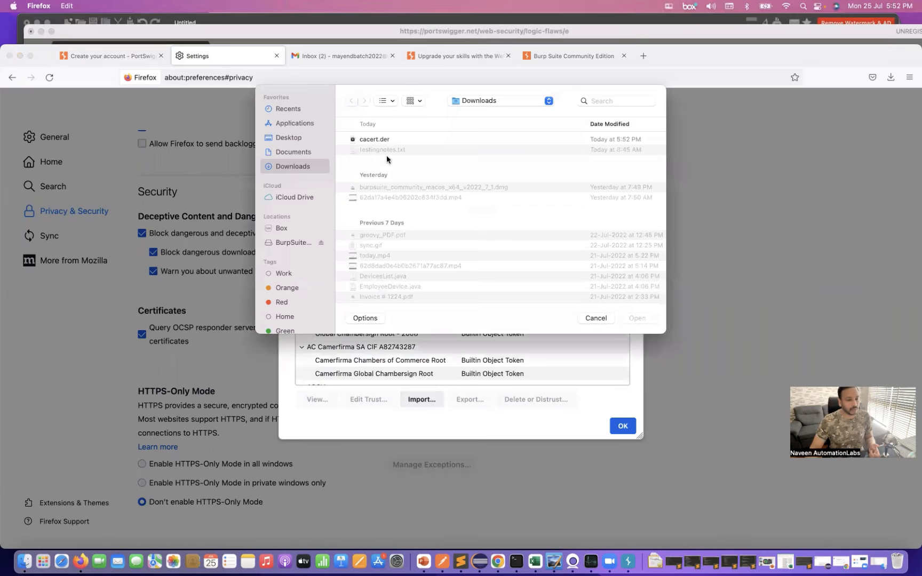
double_click(372, 141)
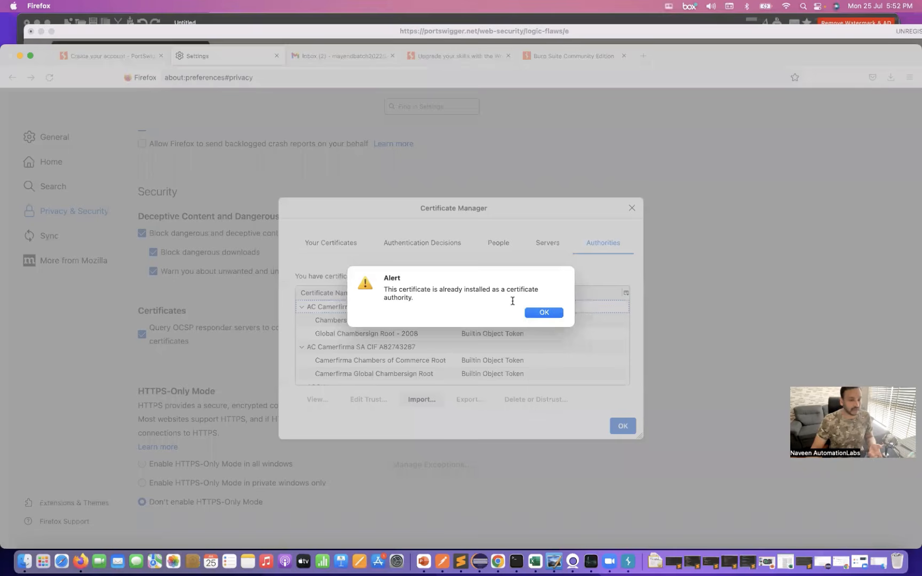
left_click(542, 317)
left_click(622, 426)
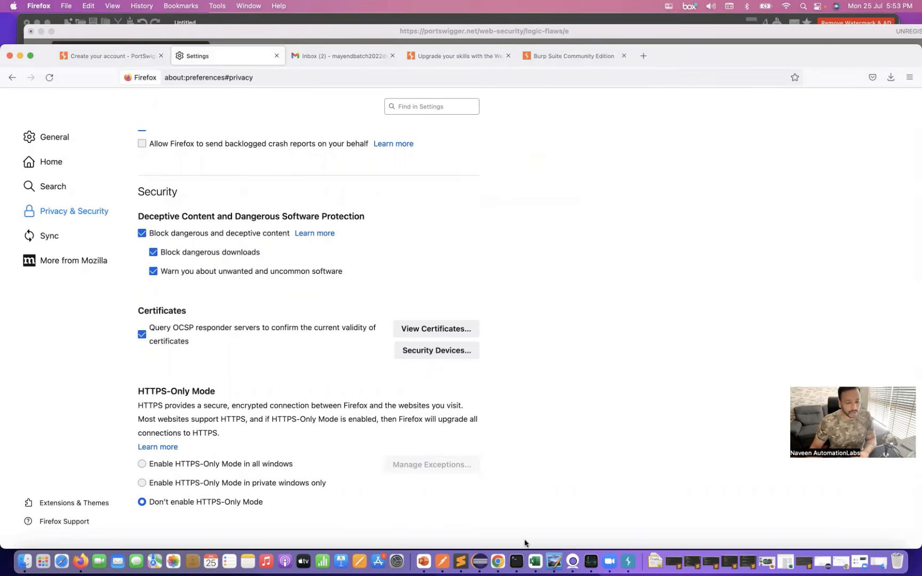
- Switch to Burp Suite and check the Proxy's interception status
left_click(628, 562)
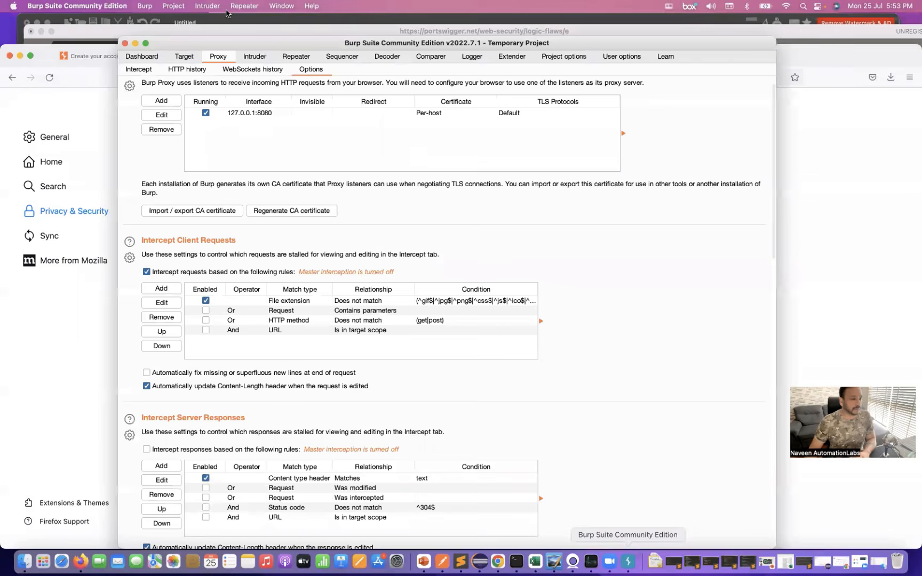
left_click(141, 56)
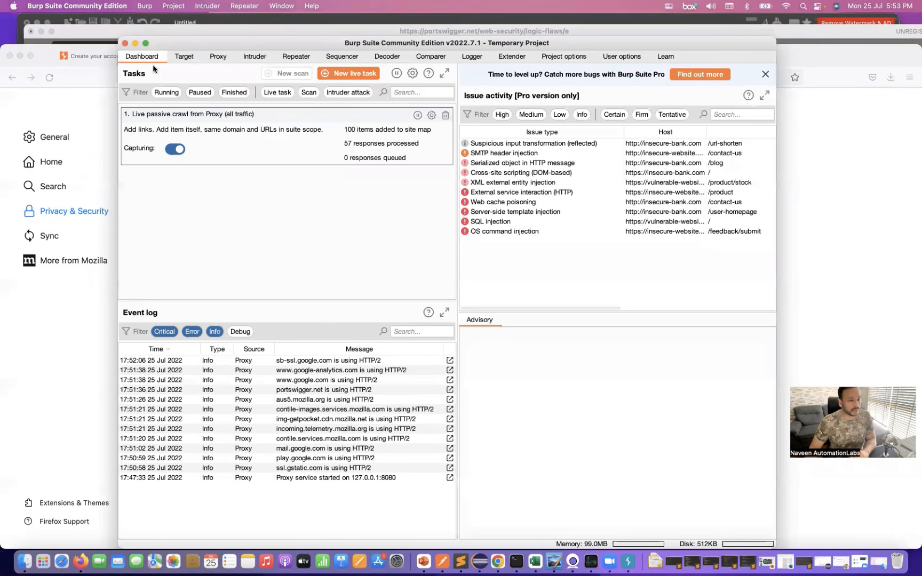
left_click(217, 57)
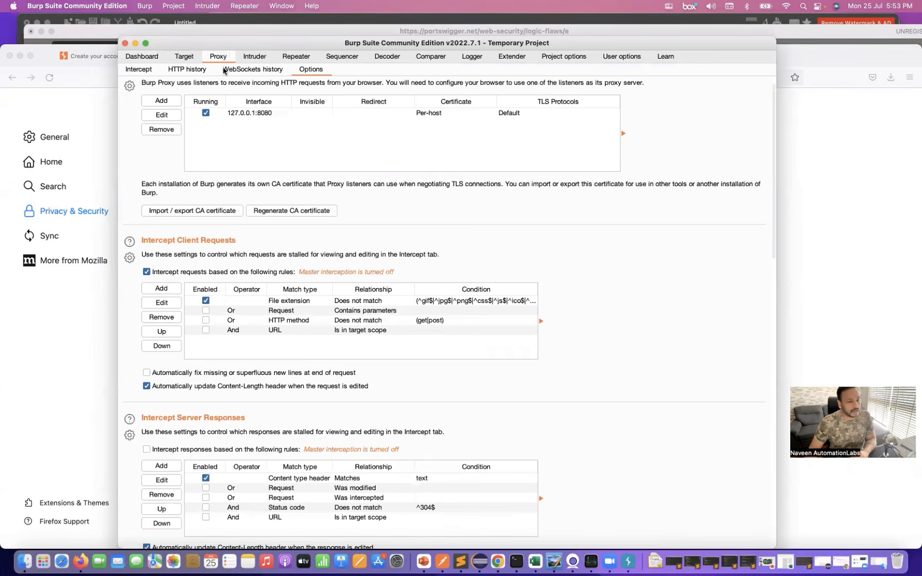
scroll(286, 178, "up", 2)
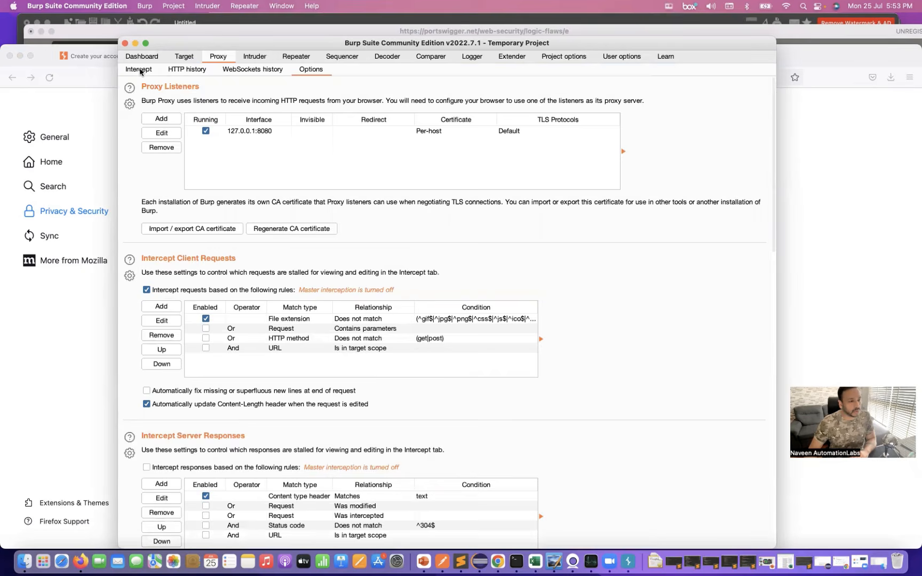
left_click(140, 71)
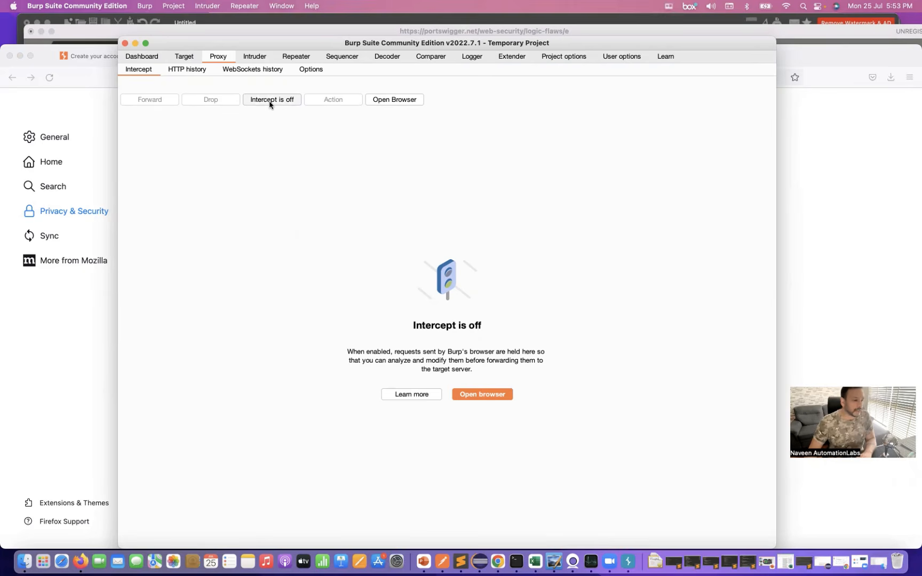
- Switch to Sublime Text and copy the PortSwigger lab address from the first line of the notes
left_click(76, 333)
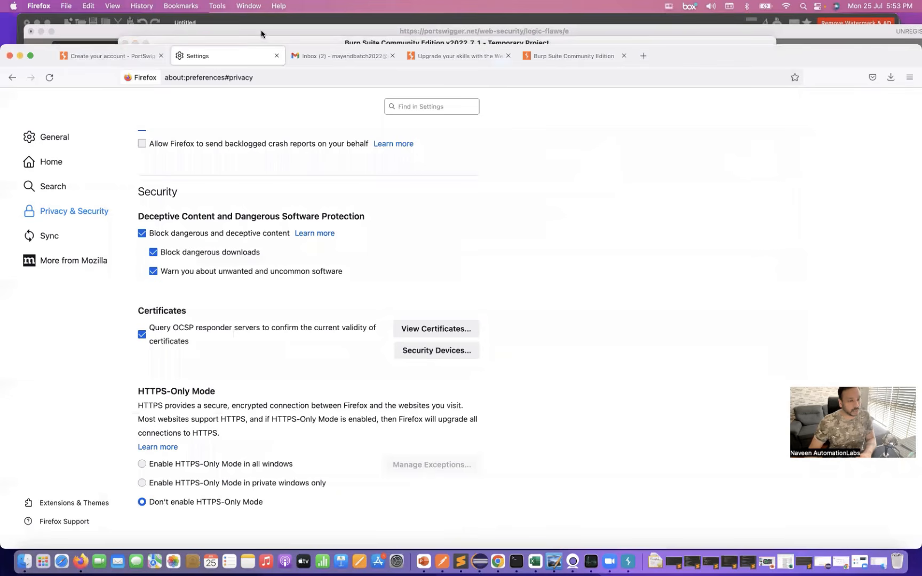
left_click(270, 22)
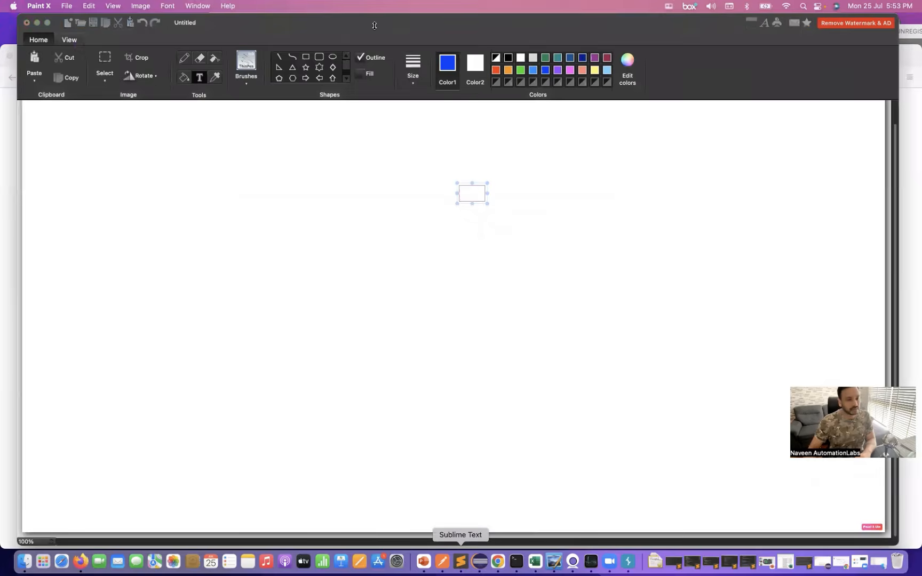
left_click(461, 562)
triple_click(406, 62)
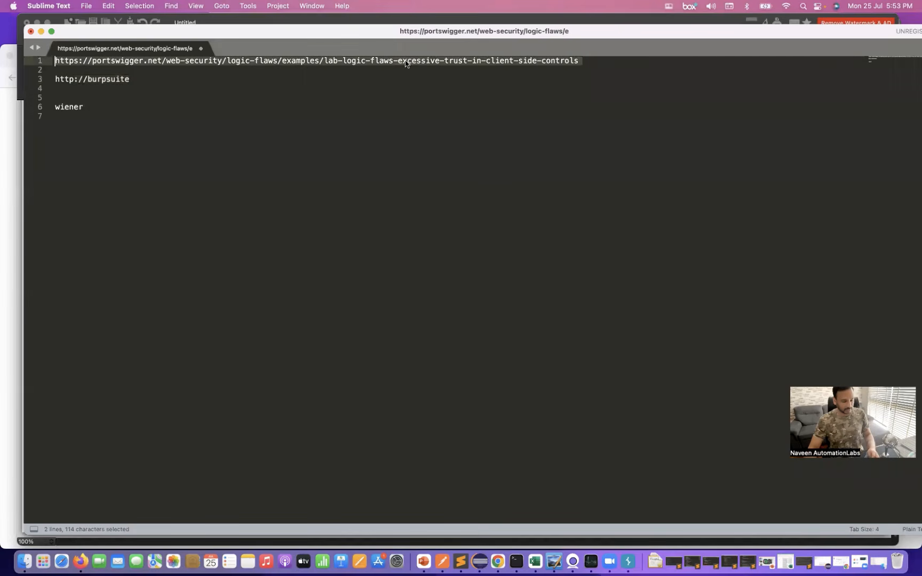
key("cmd+c")
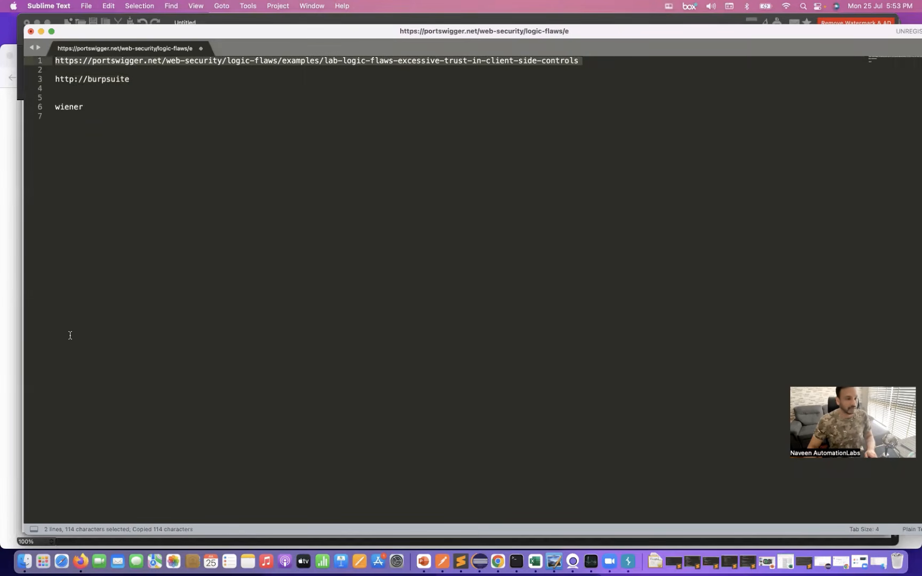
- Open the copied lab-logic-flaws-excessive-trust-in-client-side-controls address in a new Firefox tab
left_click(8, 304)
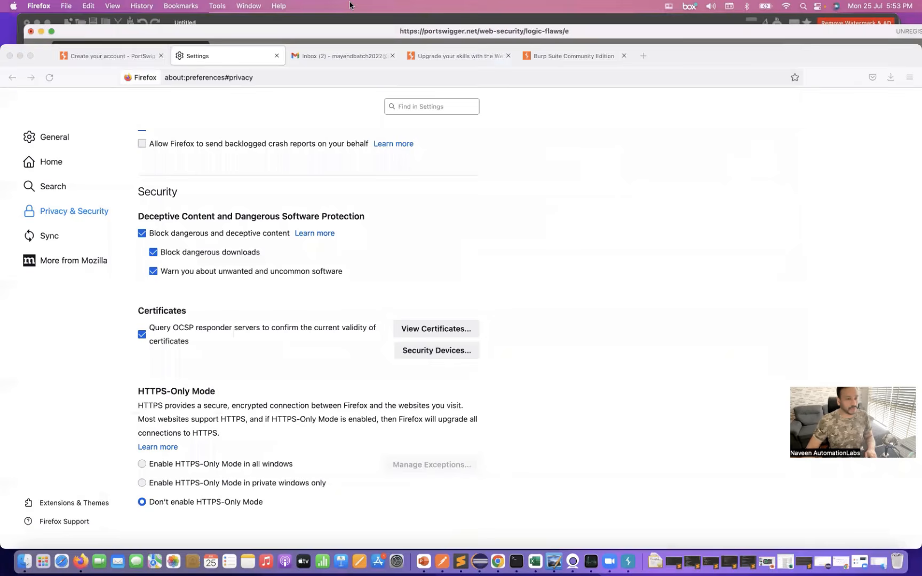
left_click(643, 56)
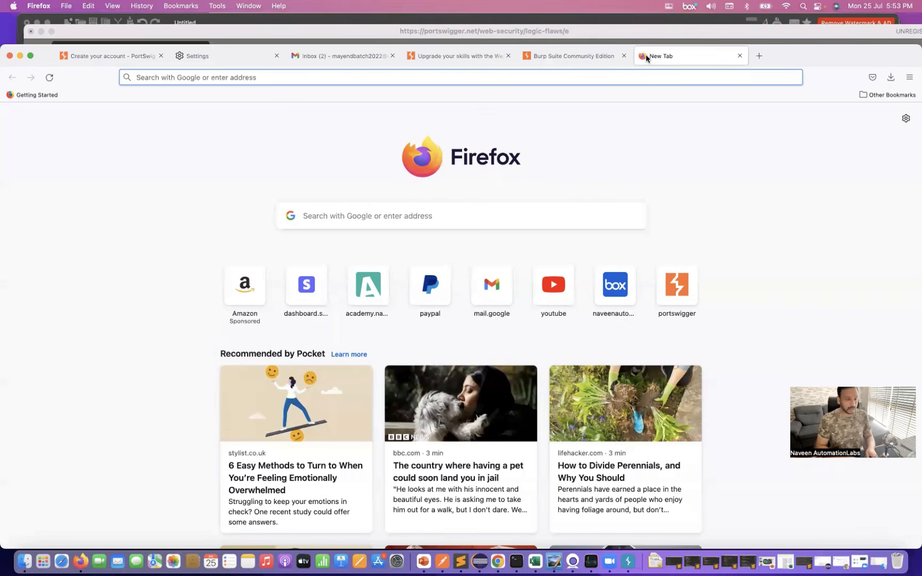
key("cmd+v")
key("Return")
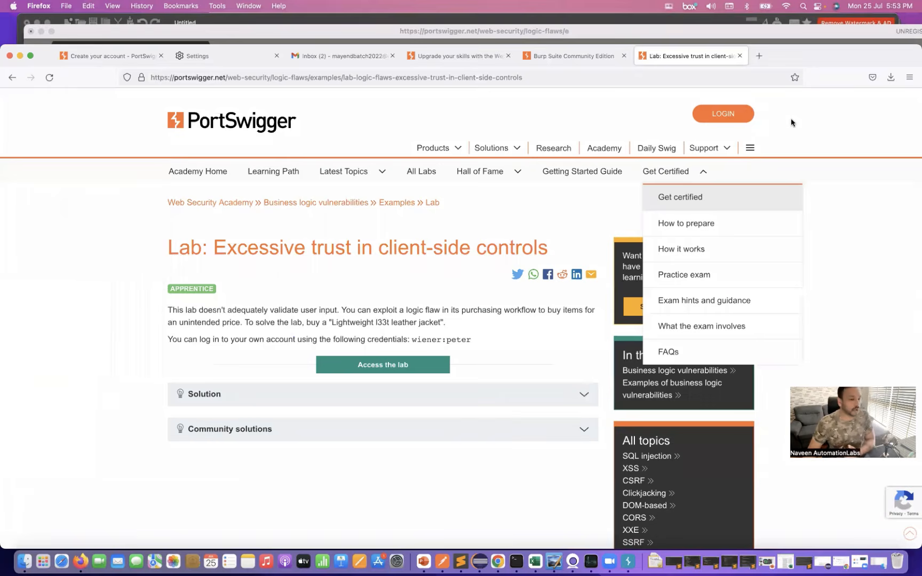
- Access the lab, choose to create an account on its login page, and register with the account's email address
left_click(383, 368)
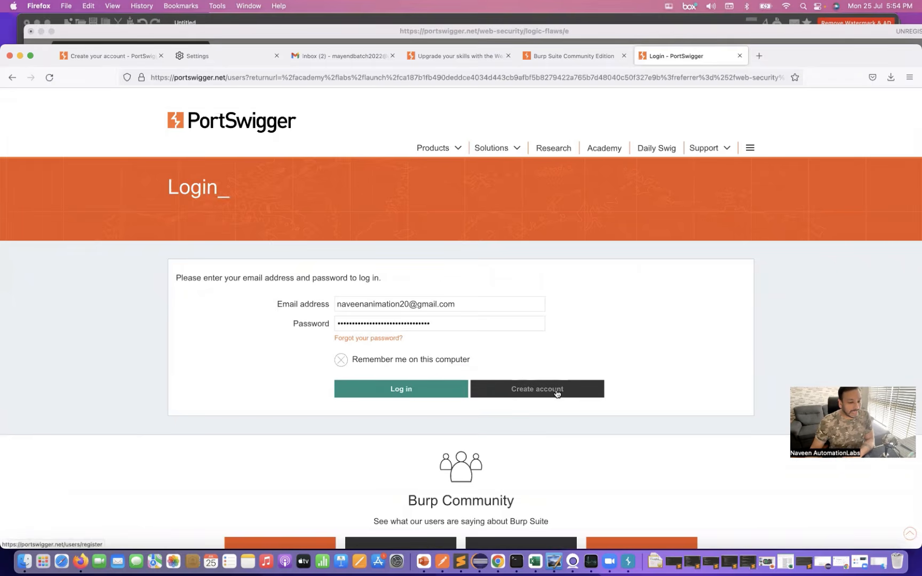
scroll(451, 323, "down", 1)
left_click(538, 391)
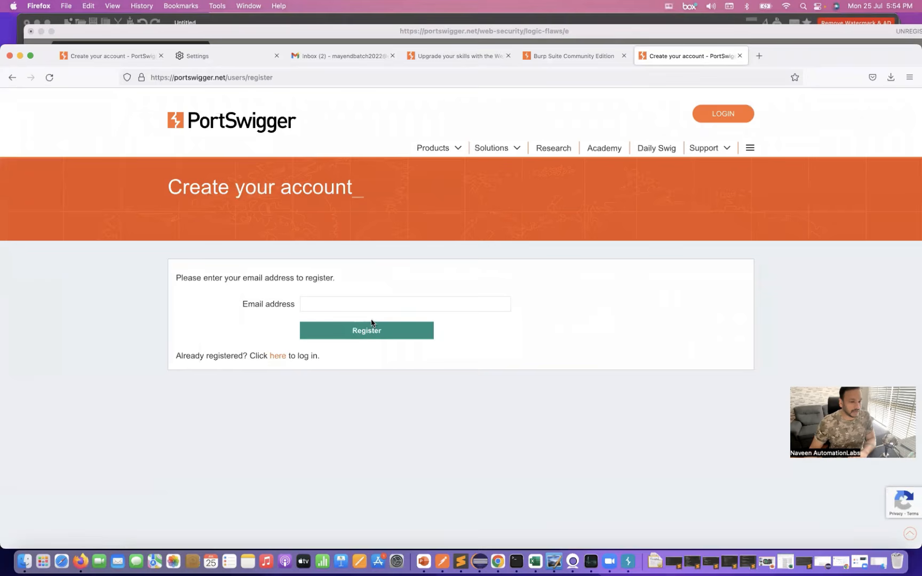
left_click(353, 303)
key("super+v")
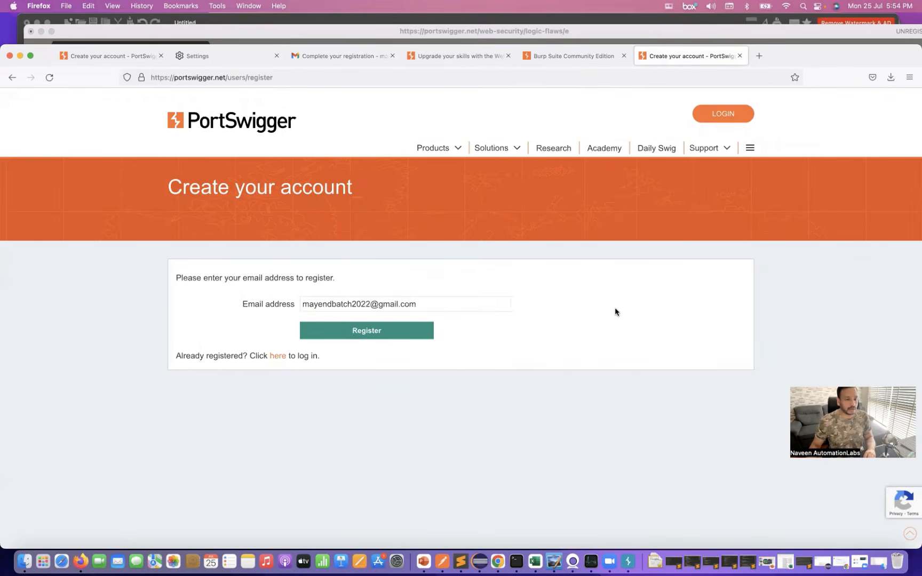
key("Return")
- Open PortSwigger's "Complete your registration" email in Gmail and follow the link to complete the registration
scroll(615, 308, "down", 1)
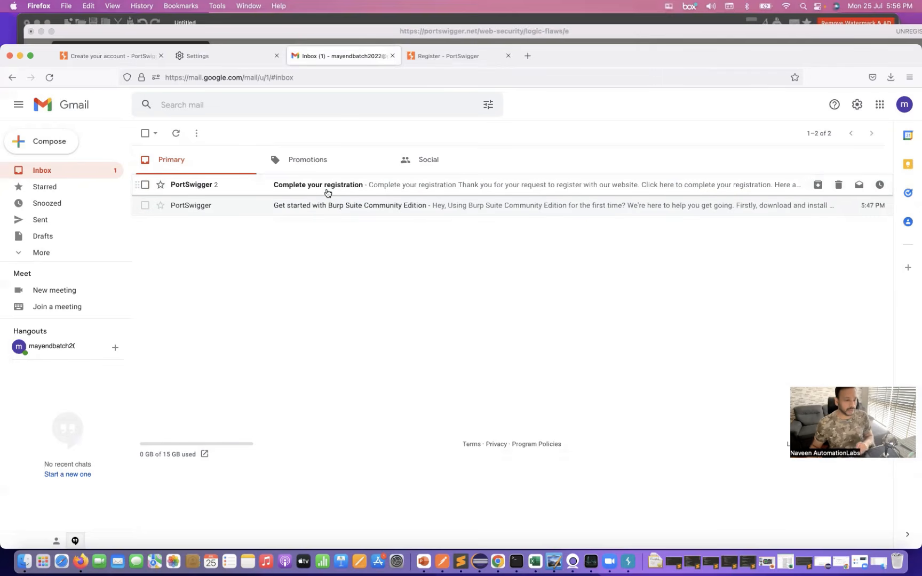
left_click(321, 187)
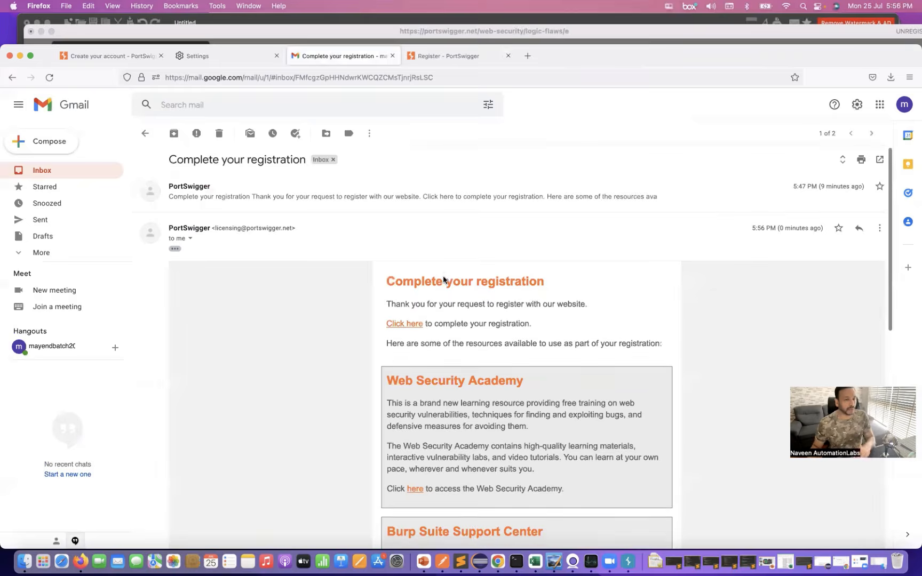
scroll(443, 275, "down", 3)
scroll(443, 275, "up", 3)
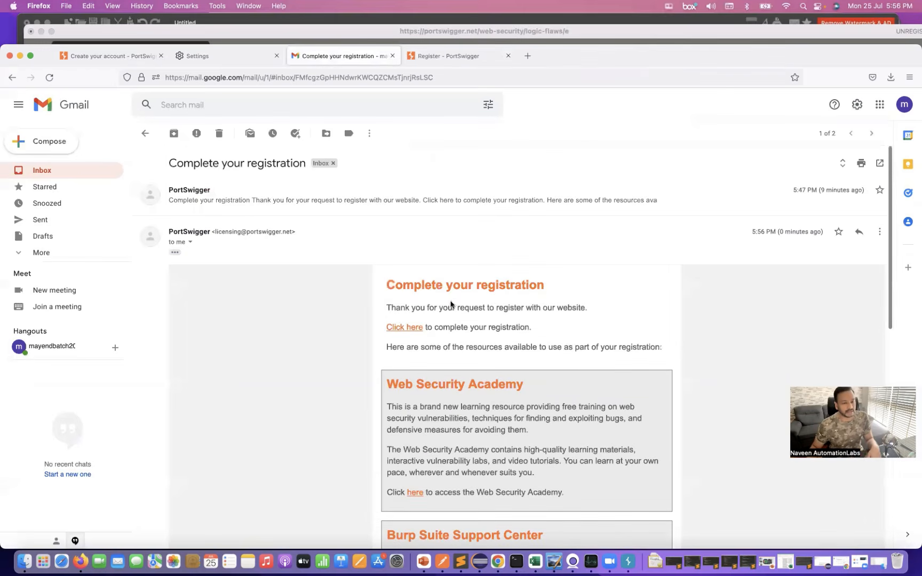
left_click_drag(587, 309, 385, 309)
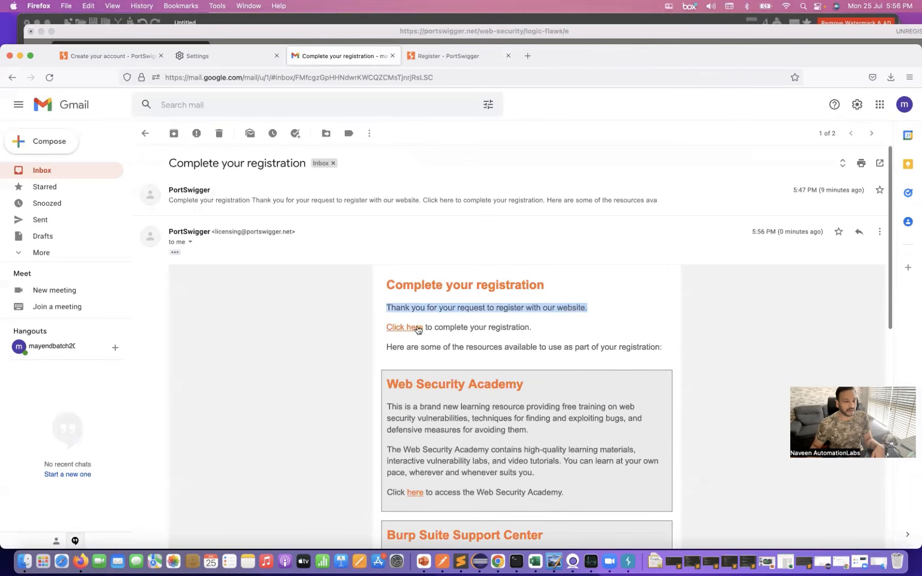
left_click(409, 328)
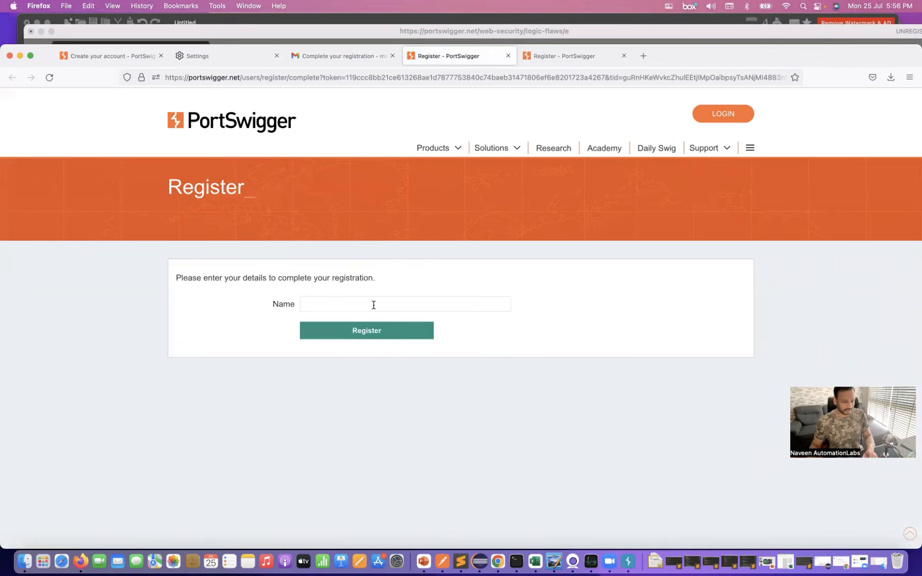
- Enter the account holder's name in the registration form and submit it
left_click(373, 305)
type("naveen")
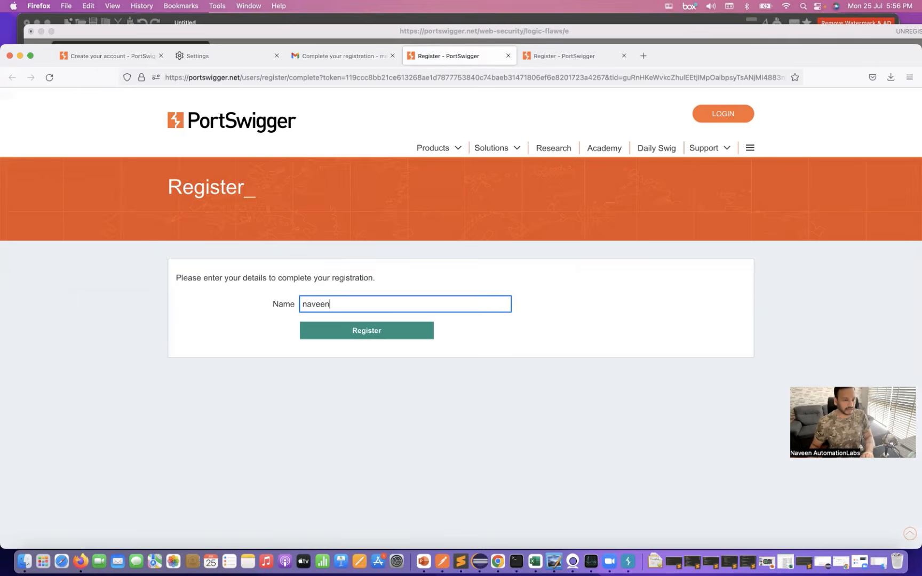
left_click(380, 331)
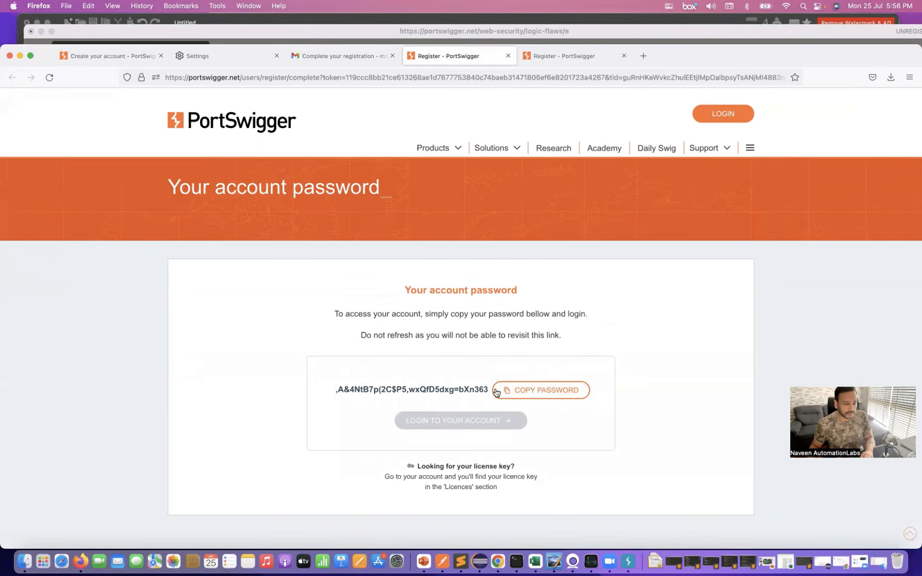
- Copy the generated account password and paste it on a new line below the notes in Sublime Text
left_click(540, 394)
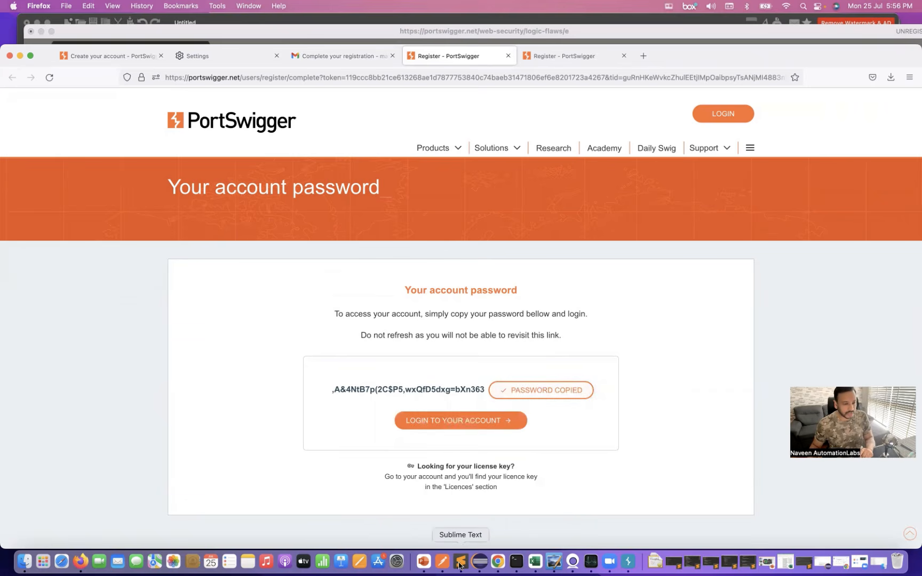
key("super+Tab")
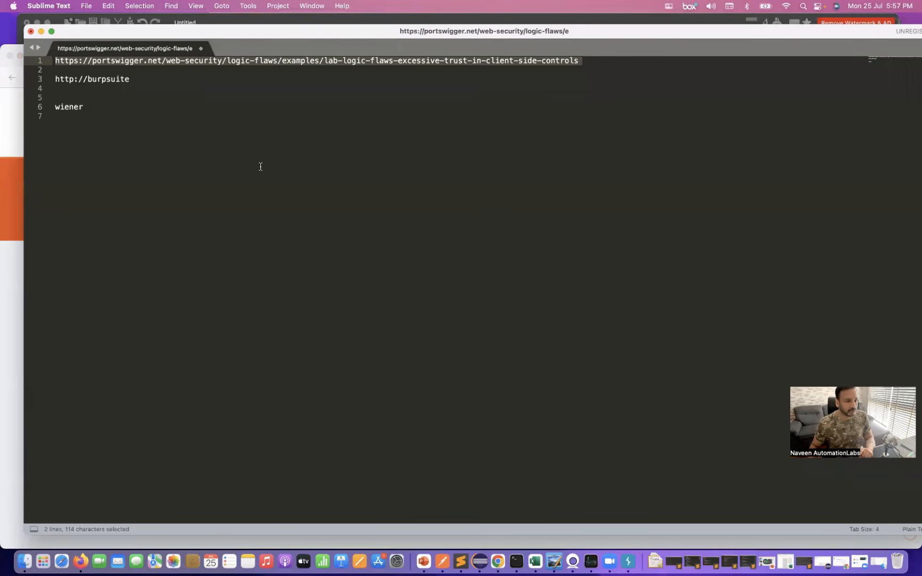
left_click(261, 167)
key("Return")
key("Return")
key("Return")
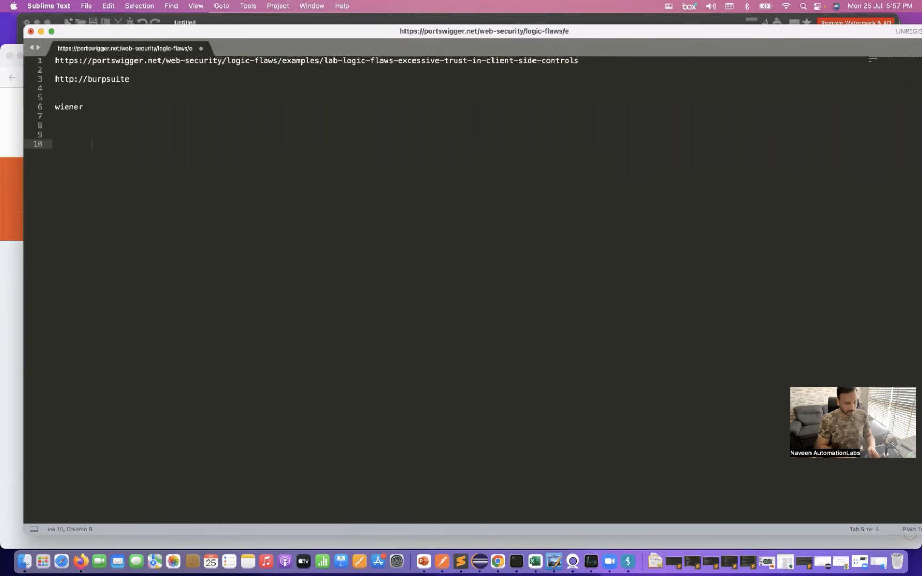
key("super+v")
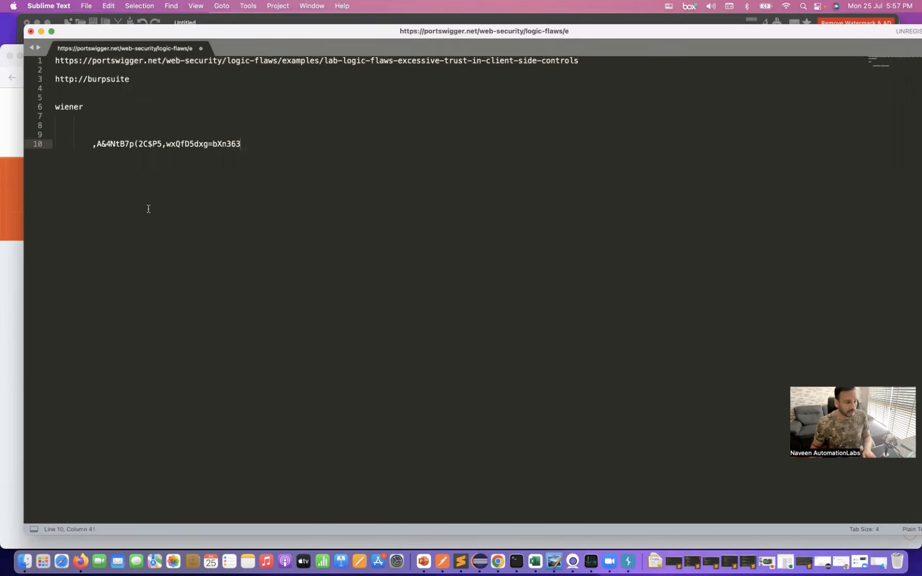
- Log in to the new PortSwigger account with its email address and password, and save the login in Firefox
left_click(14, 264)
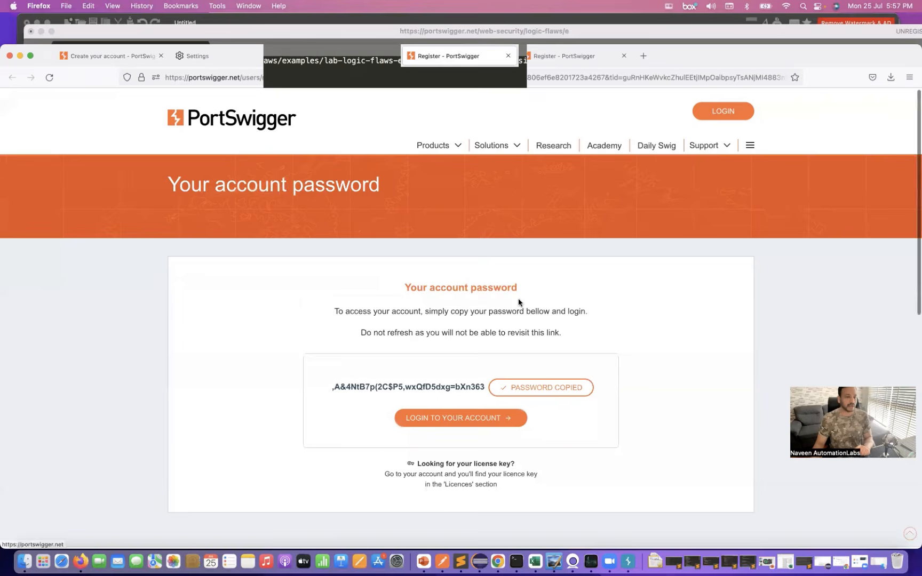
left_click(466, 422)
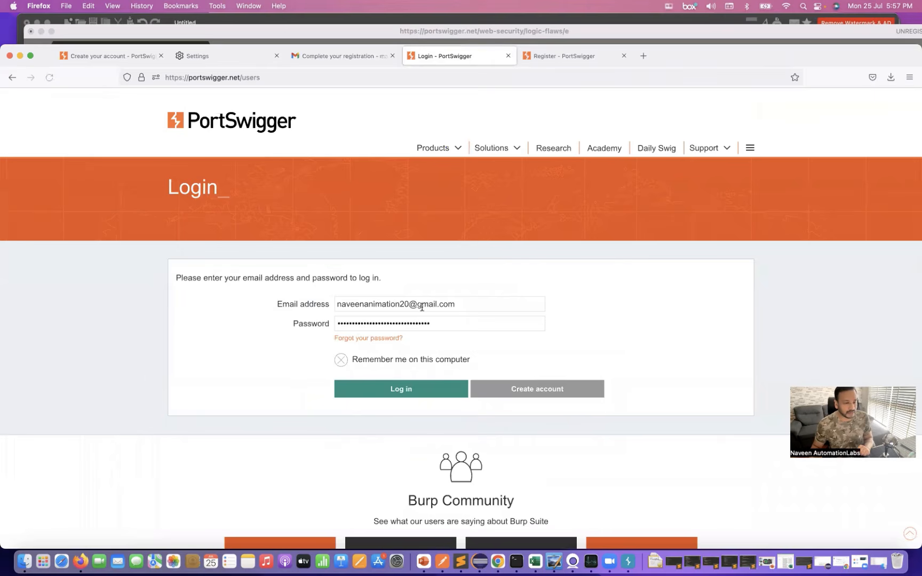
left_click(492, 305)
triple_click(492, 306)
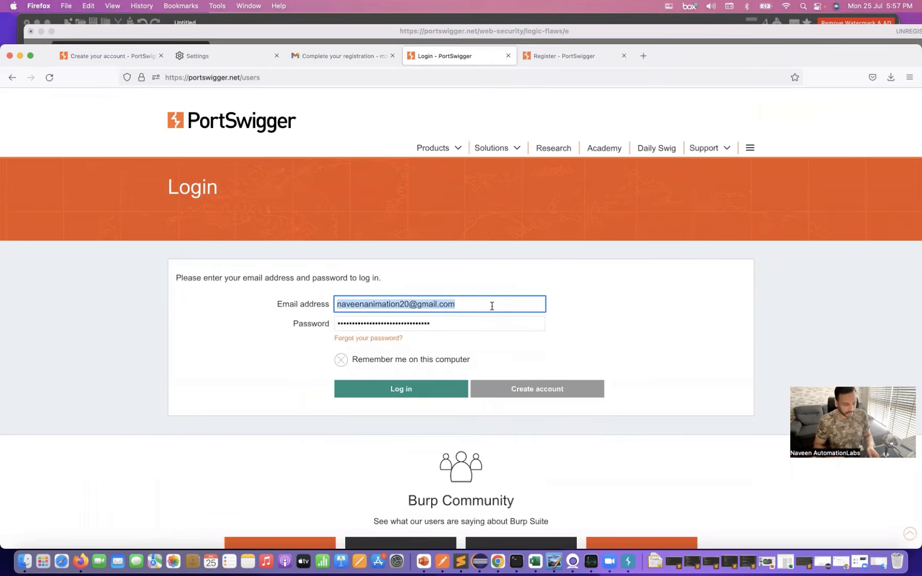
key("BackSpace")
key("super+v")
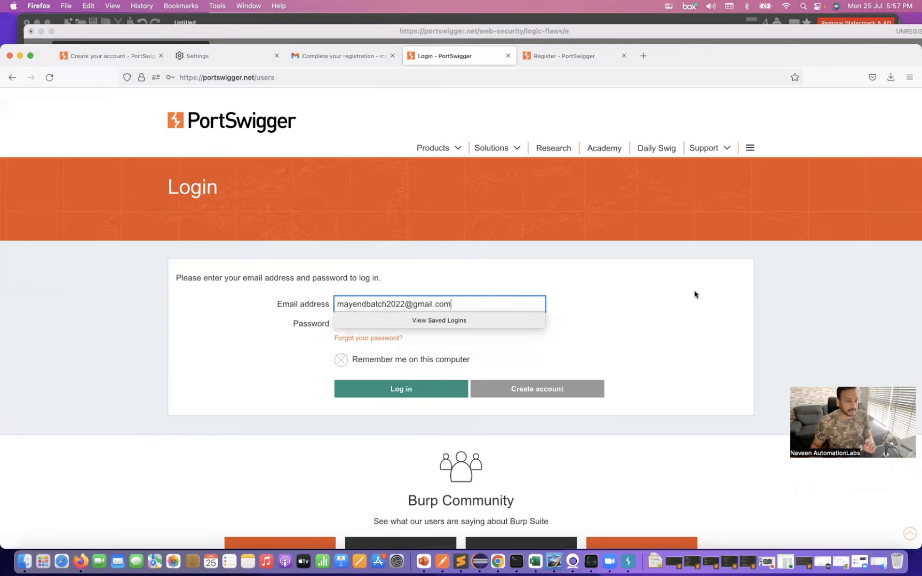
left_click(649, 311)
left_click(392, 394)
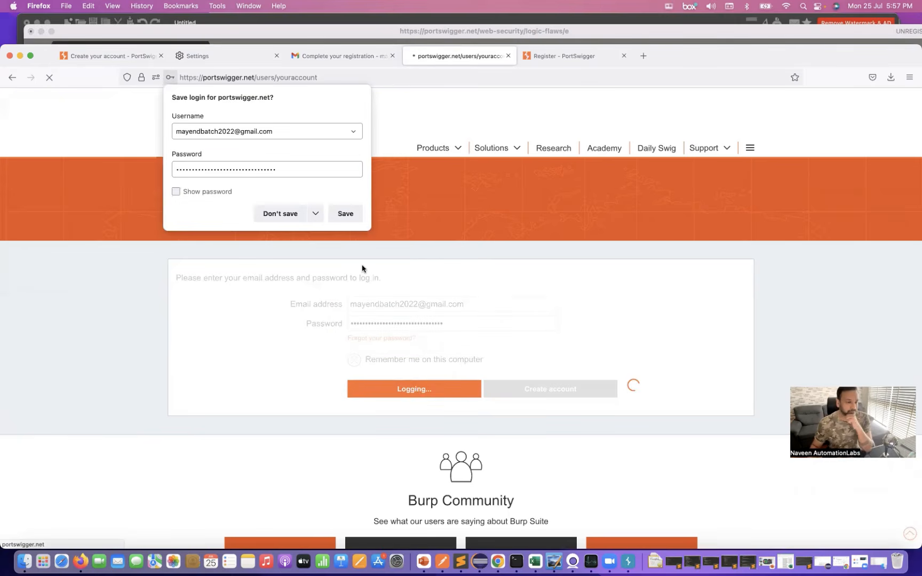
left_click(345, 213)
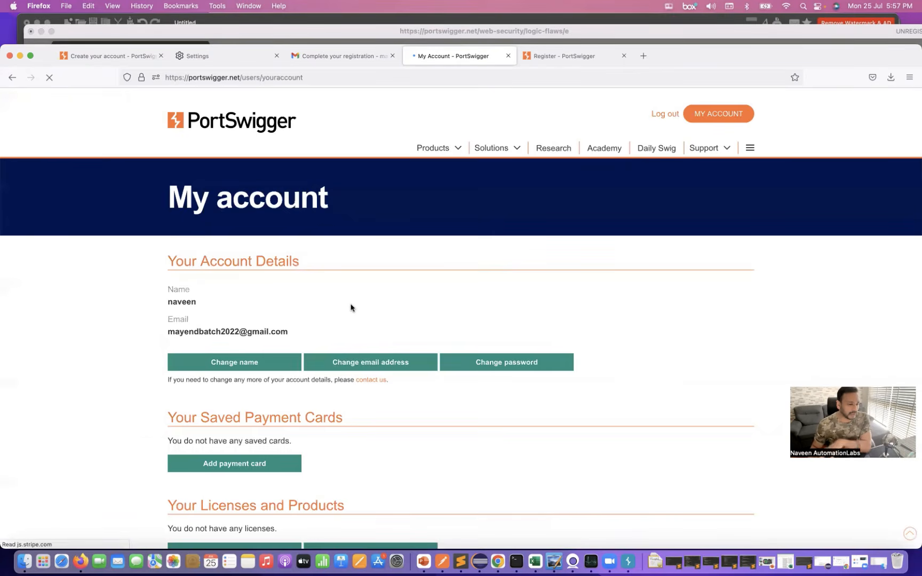
- Look over the details on the My Account page and switch to Paint X
scroll(350, 308, "down", 3)
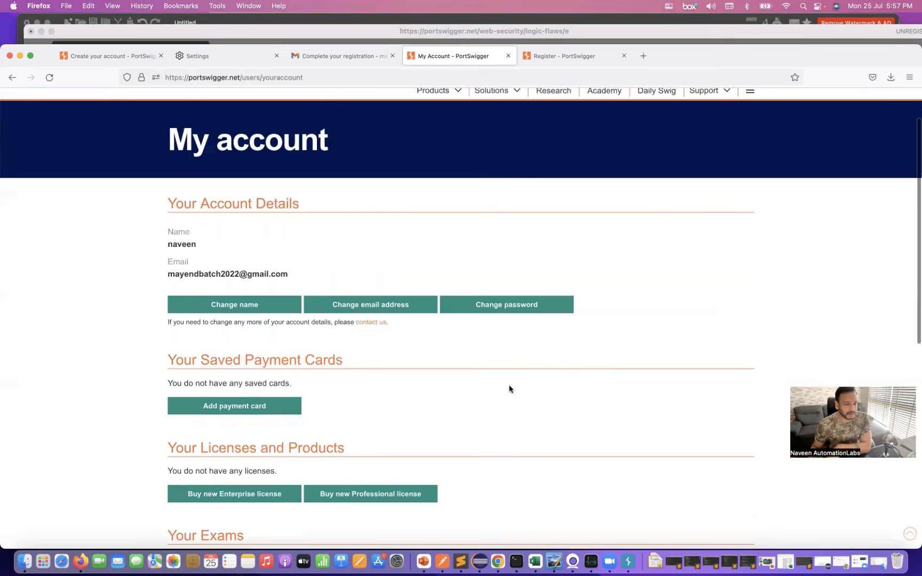
scroll(463, 318, "up", 3)
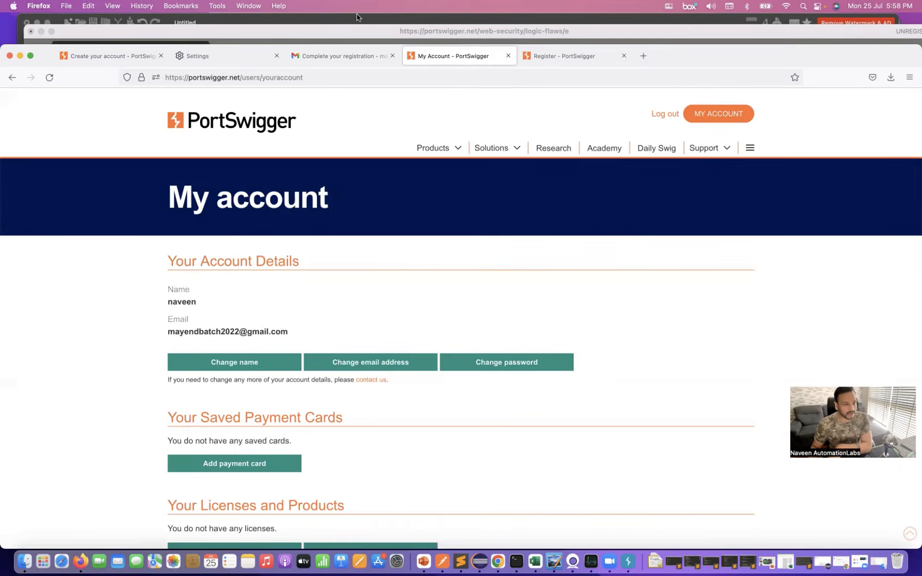
left_click(554, 561)
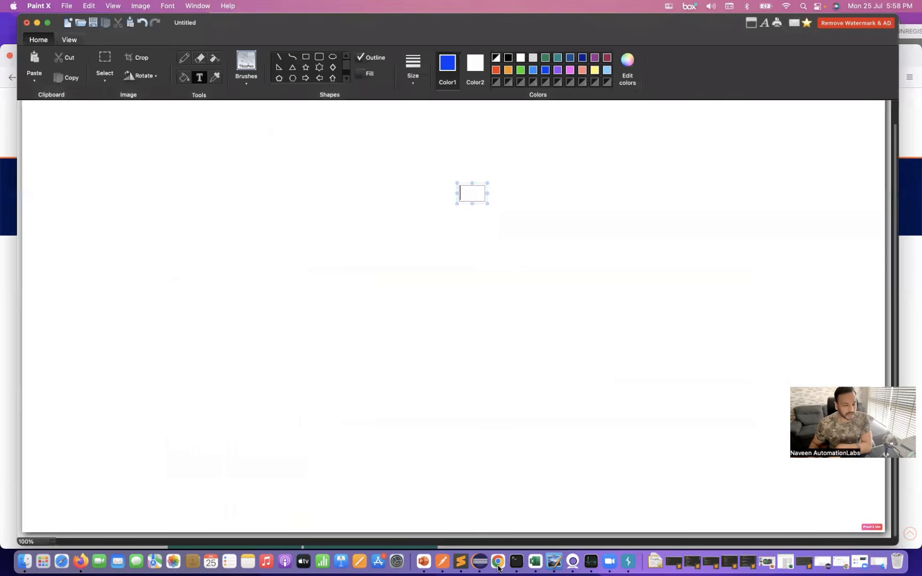
- Copy the lab's URL from Sublime Text, load it in a new Firefox tab and access the "Excessive trust in client-side controls" lab
left_click(461, 562)
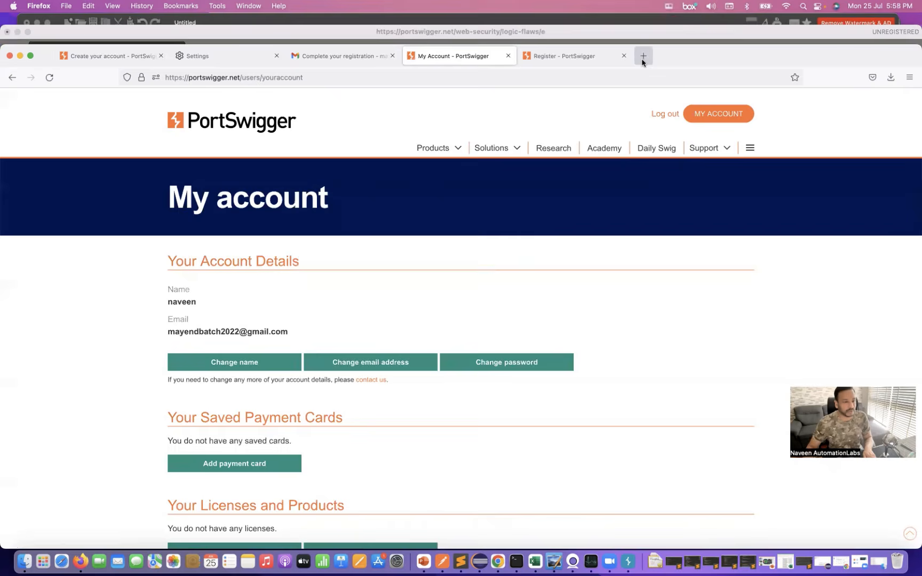
left_click(666, 56)
key("super+v")
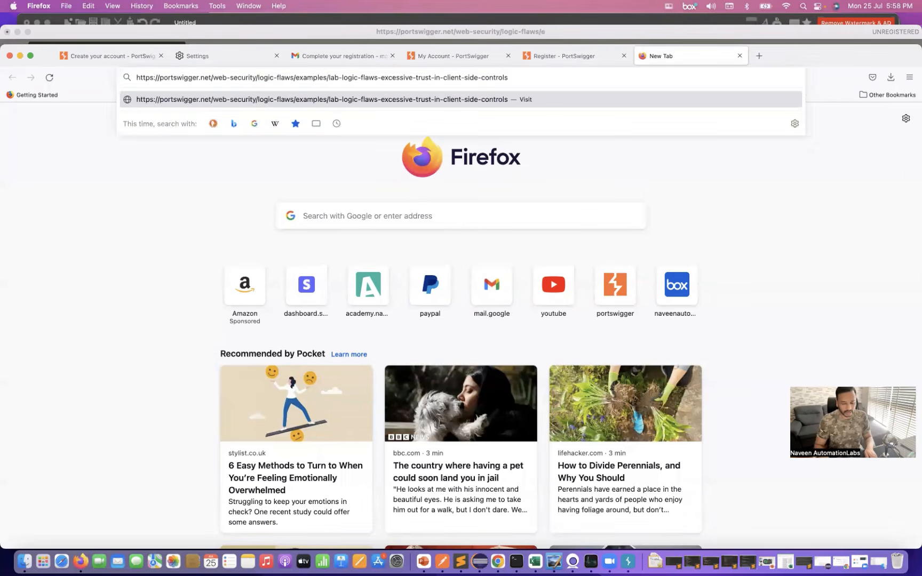
key("Return")
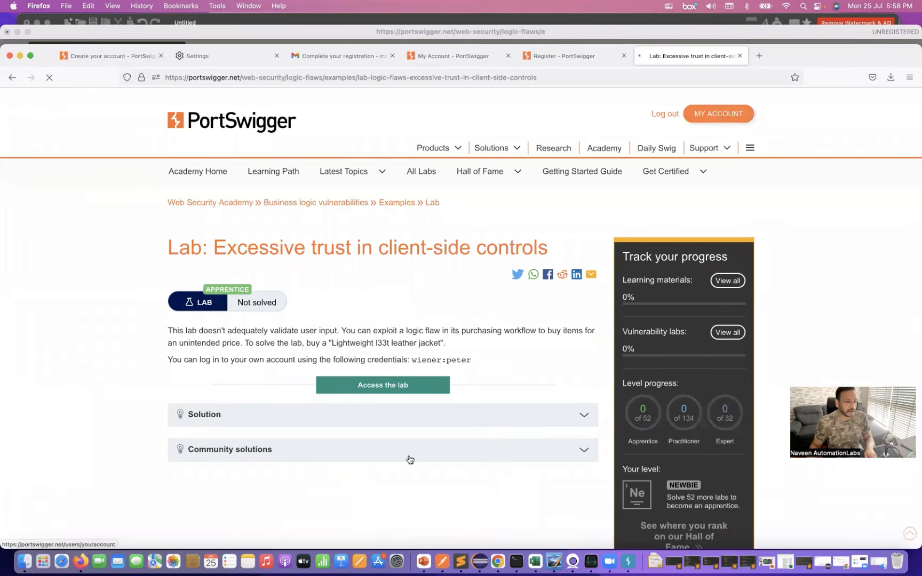
scroll(384, 383, "down", 3)
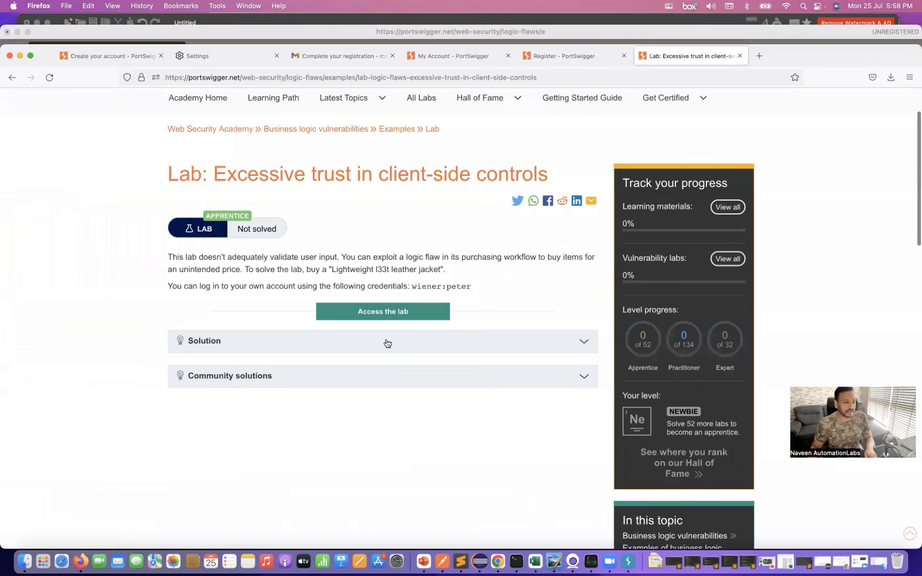
left_click(382, 313)
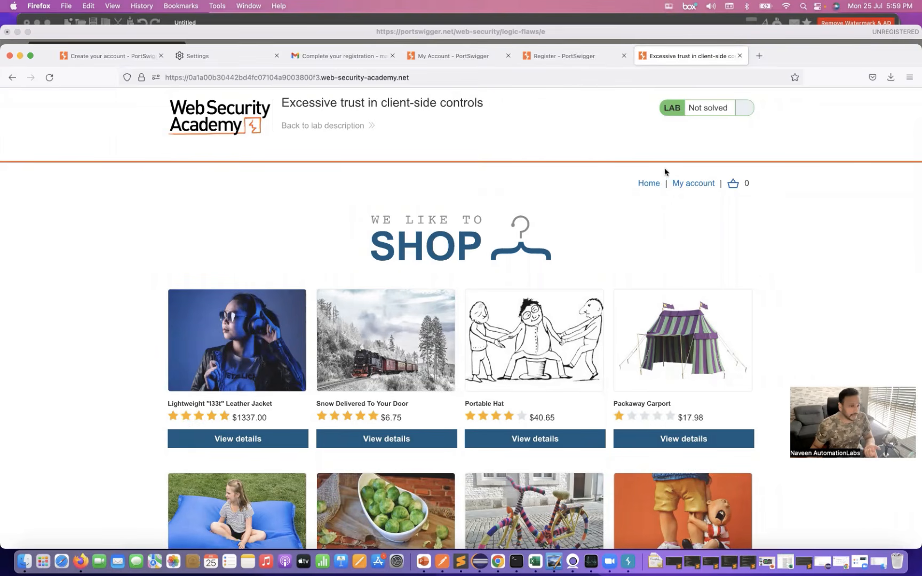
- Log in to the lab shop's account with username wiener and the supplied password, and decline saving the login in Firefox
left_click(695, 186)
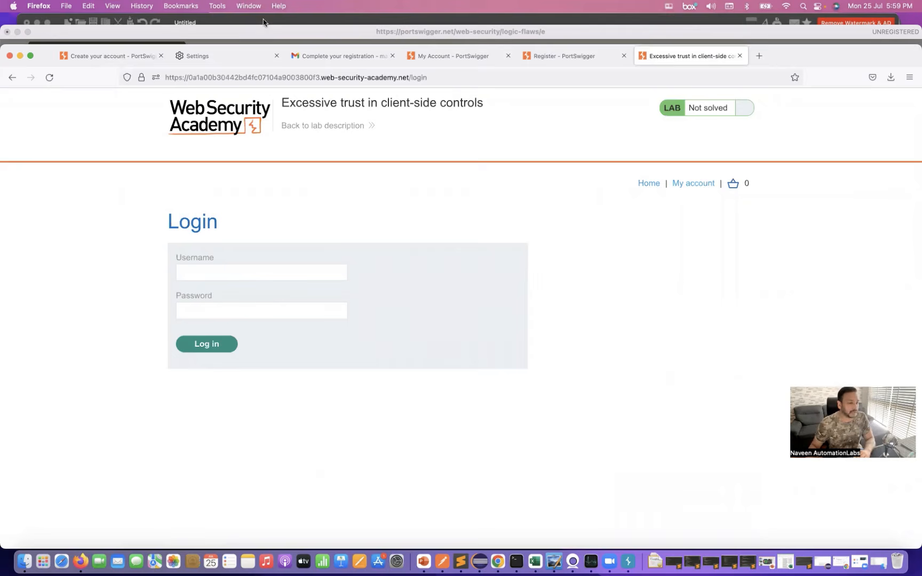
left_click(233, 271)
type("wiener")
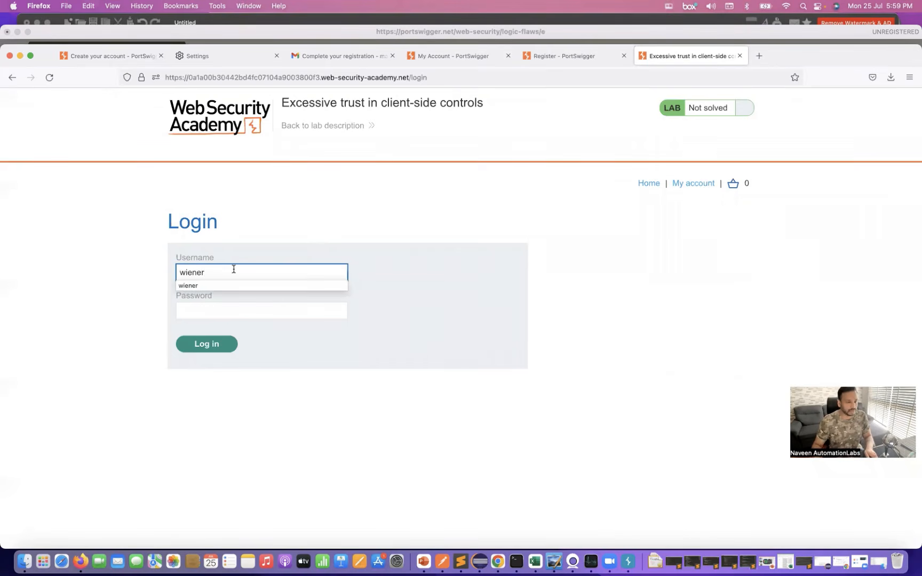
left_click(258, 311)
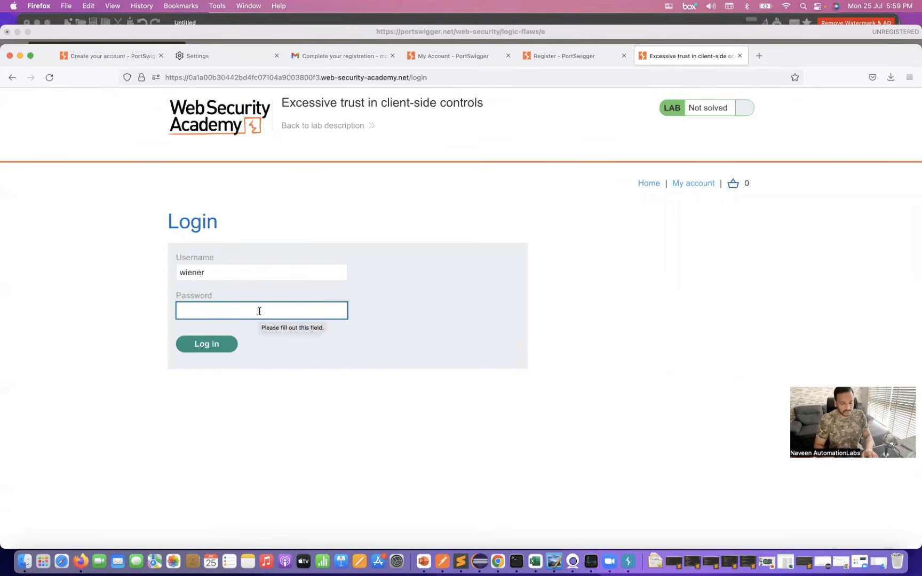
type("peter")
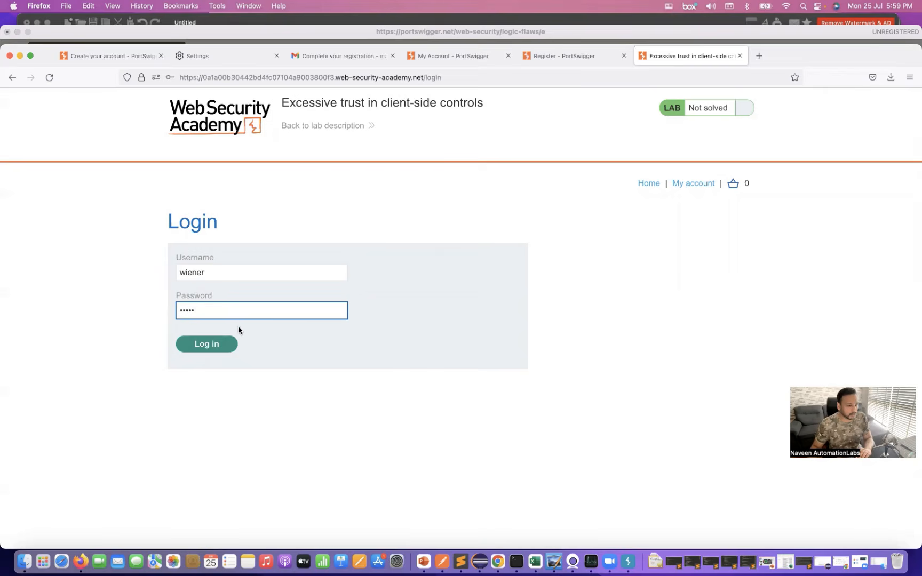
left_click(206, 344)
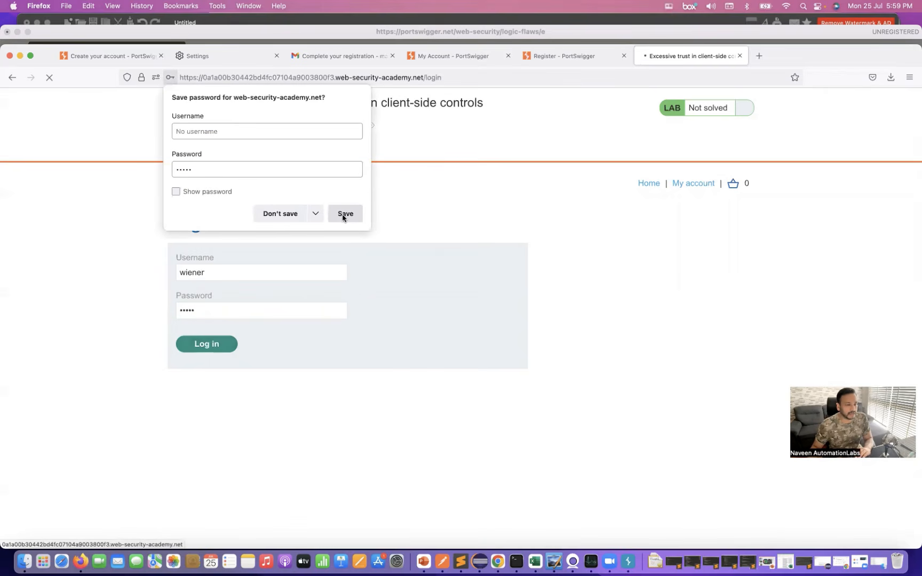
left_click(291, 216)
- Paste the account's email address on the lab's My Account page and update it
left_click(267, 300)
key("super+v")
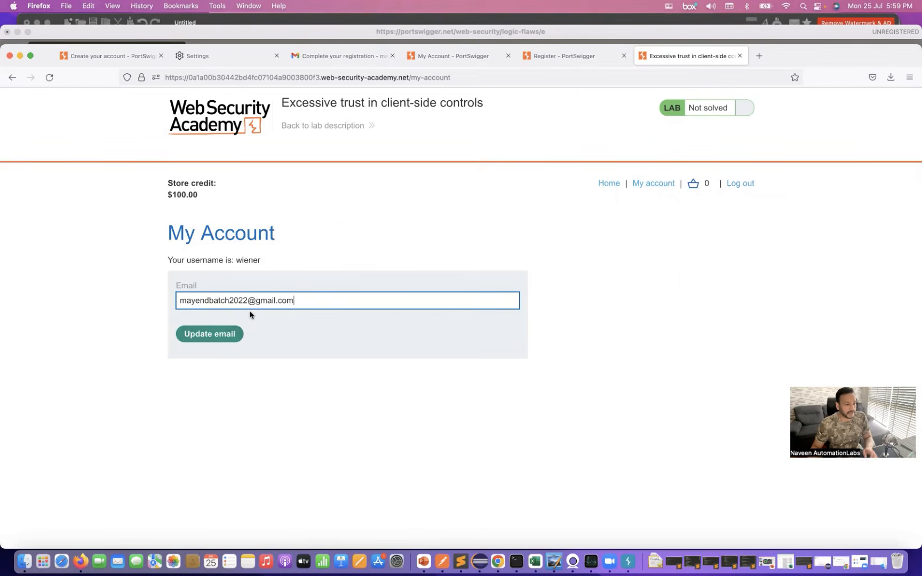
left_click(209, 335)
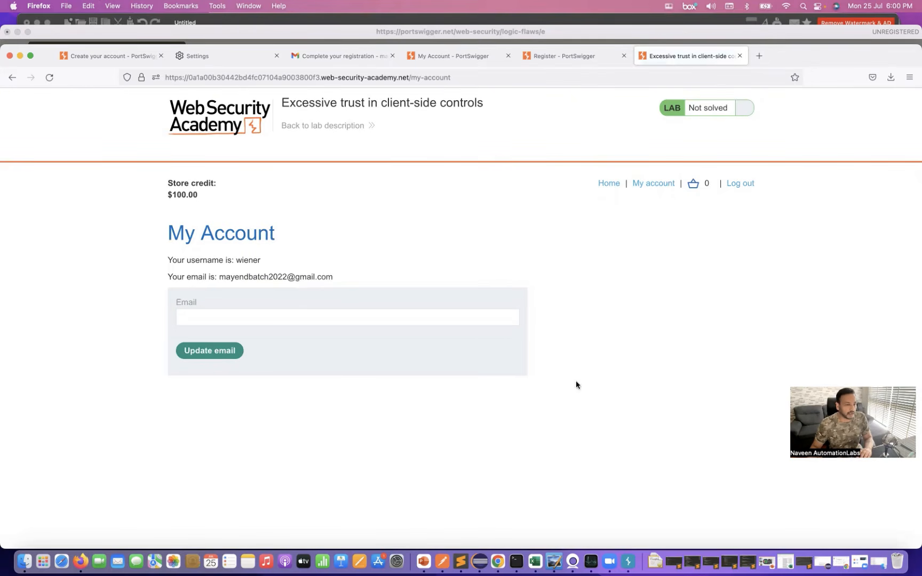
- Return to the shop's home page, check the store credit, and open the details of the Lightweight "l33t" Leather Jacket
left_click(603, 189)
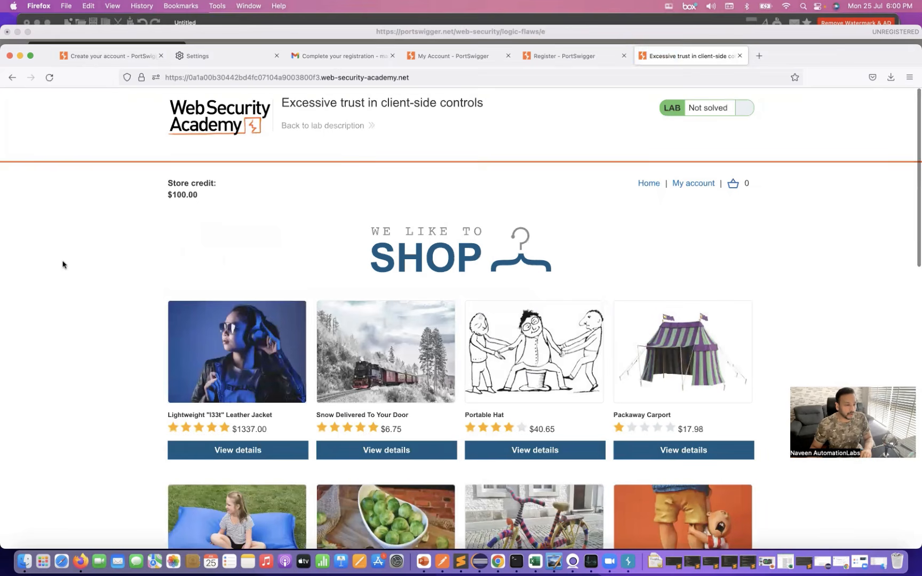
scroll(61, 265, "down", 2)
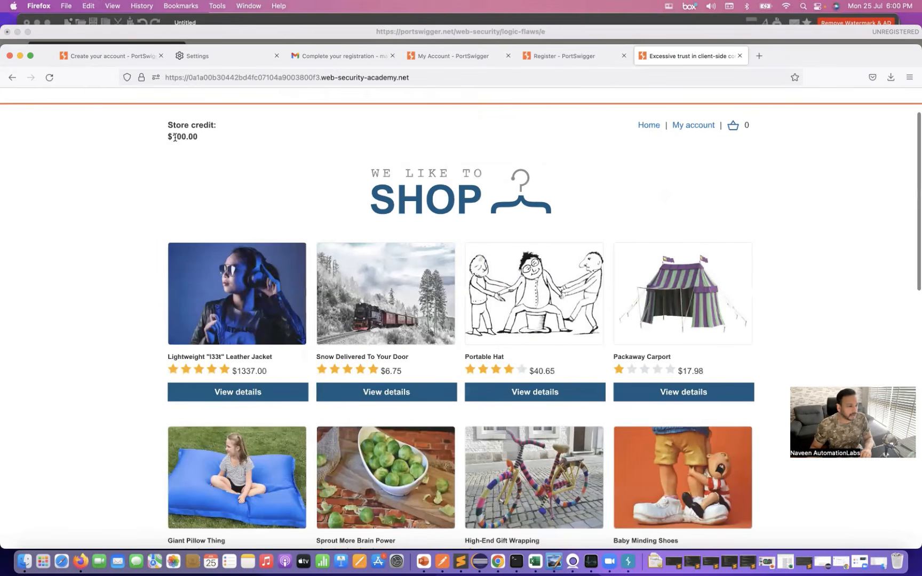
left_click_drag(174, 138, 208, 140)
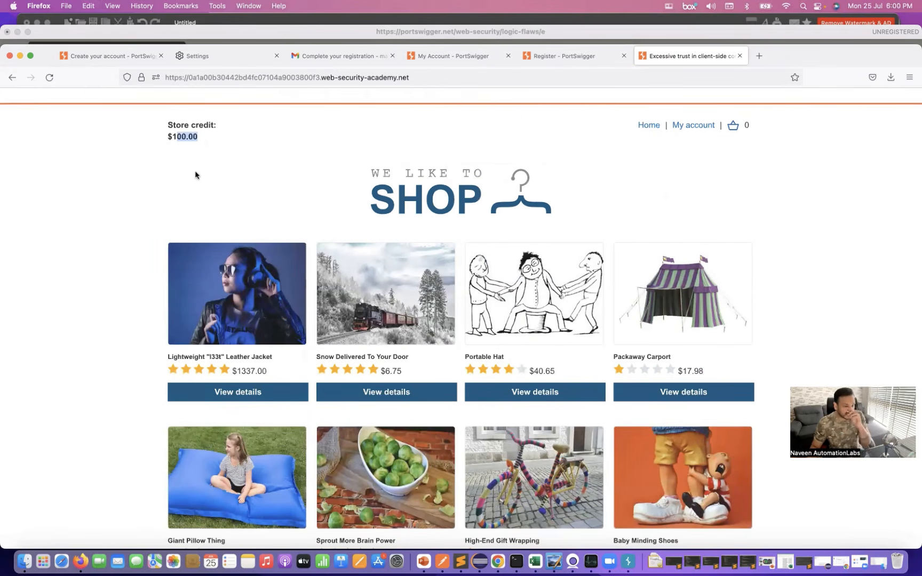
scroll(105, 262, "down", 2)
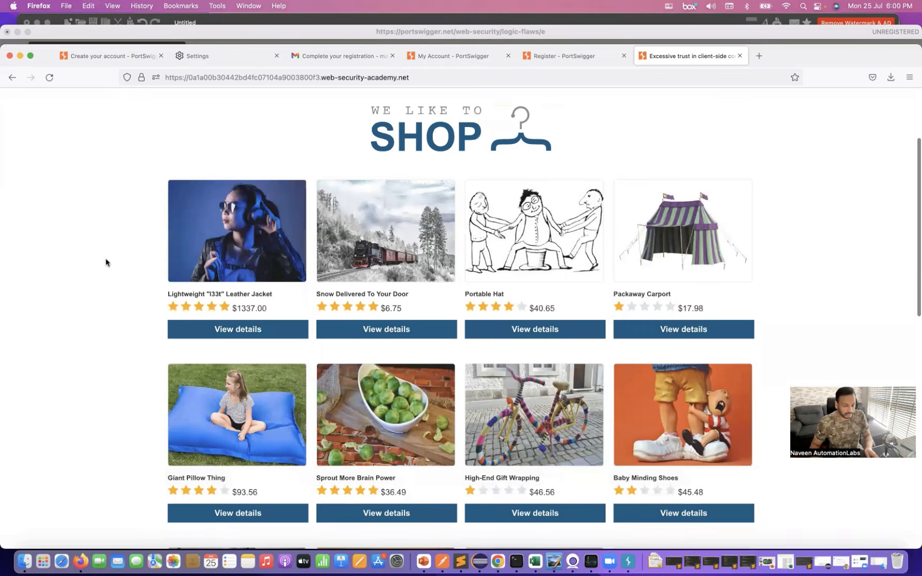
key("super+equal")
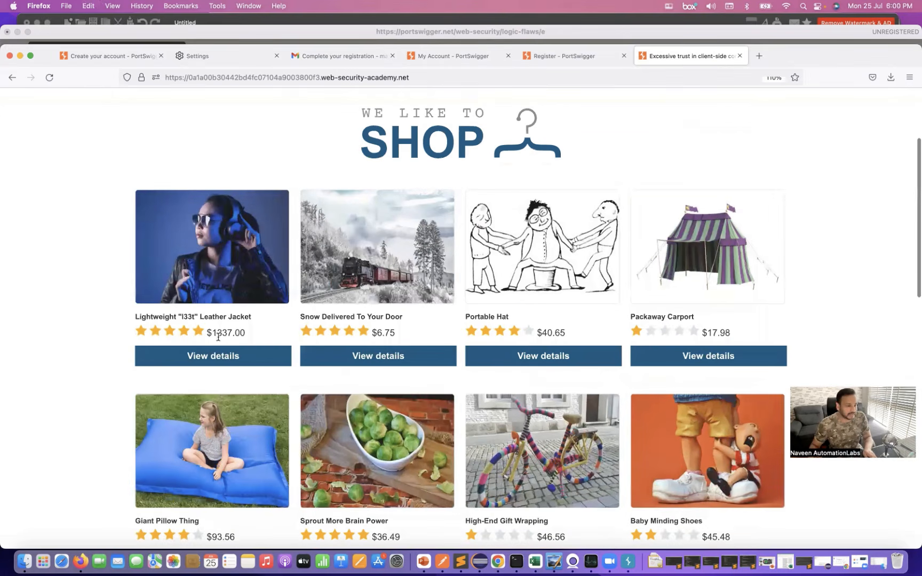
key("super+equal")
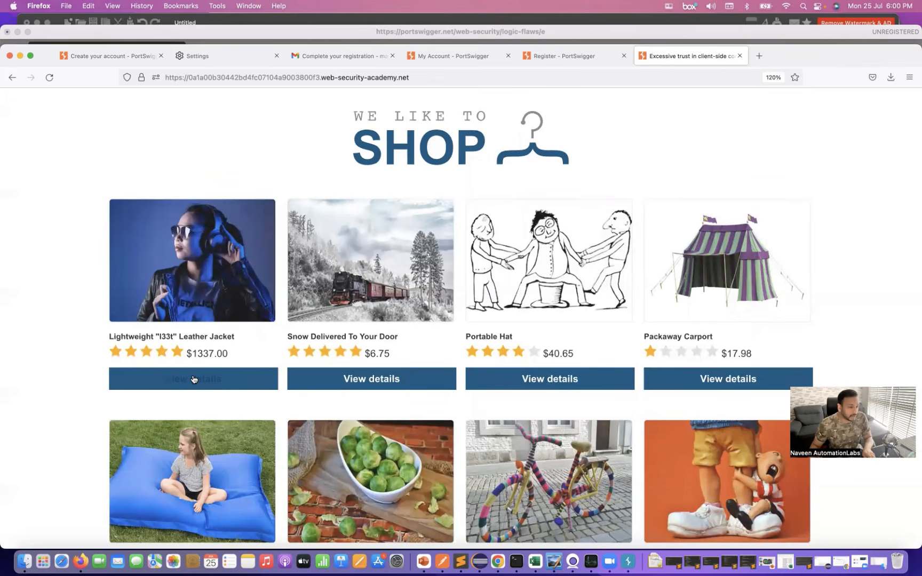
left_click(193, 379)
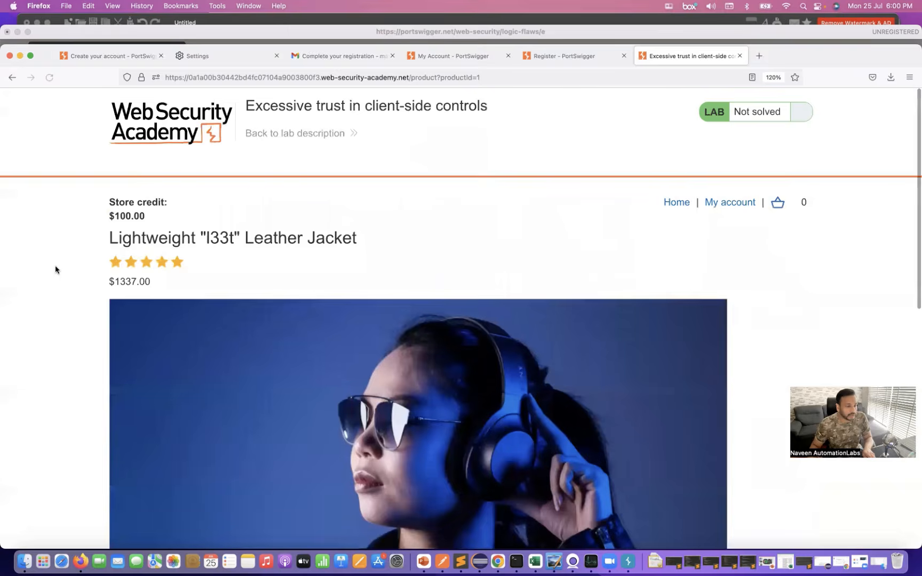
- Examine the leather jacket's price, description and quantity on its product page
scroll(55, 265, "down", 3)
left_click_drag(114, 212, 142, 212)
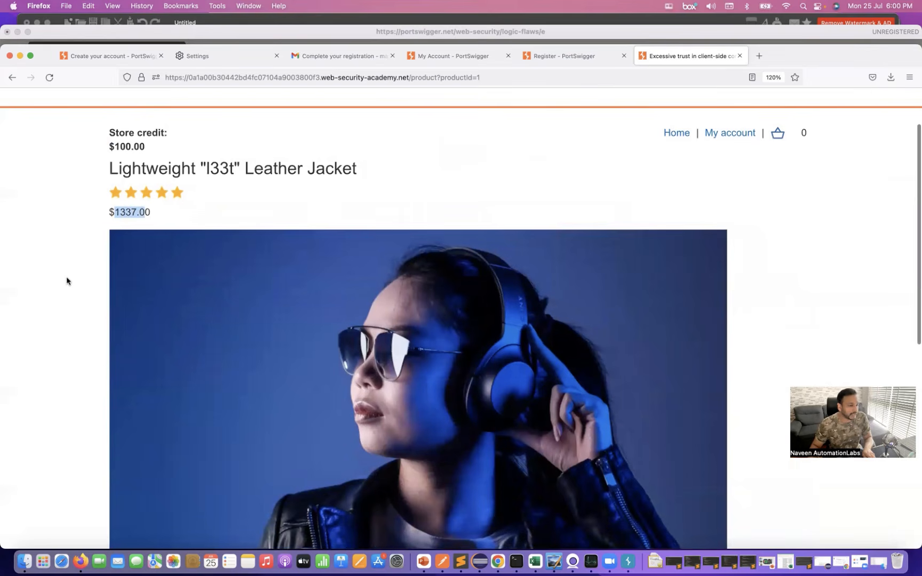
scroll(73, 282, "down", 10)
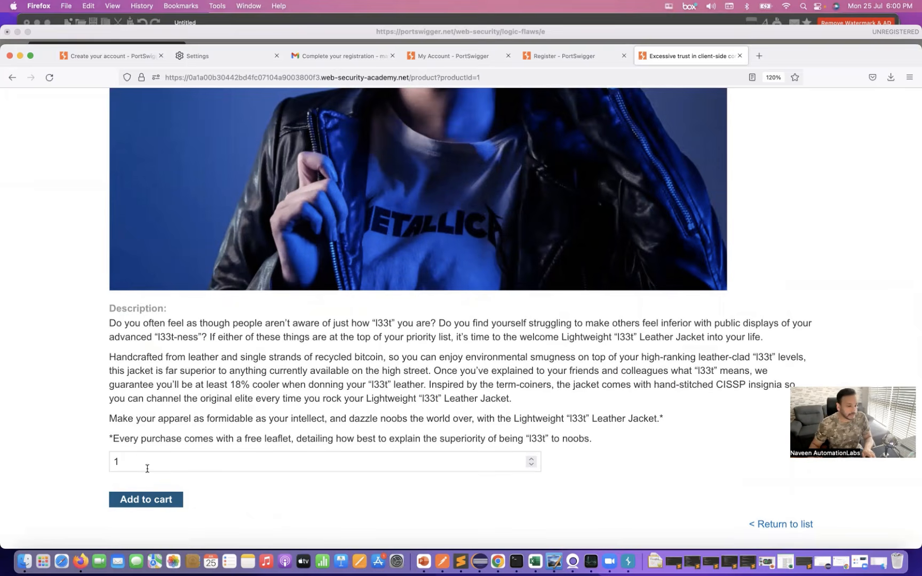
scroll(253, 469, "up", 1)
scroll(252, 470, "up", 10)
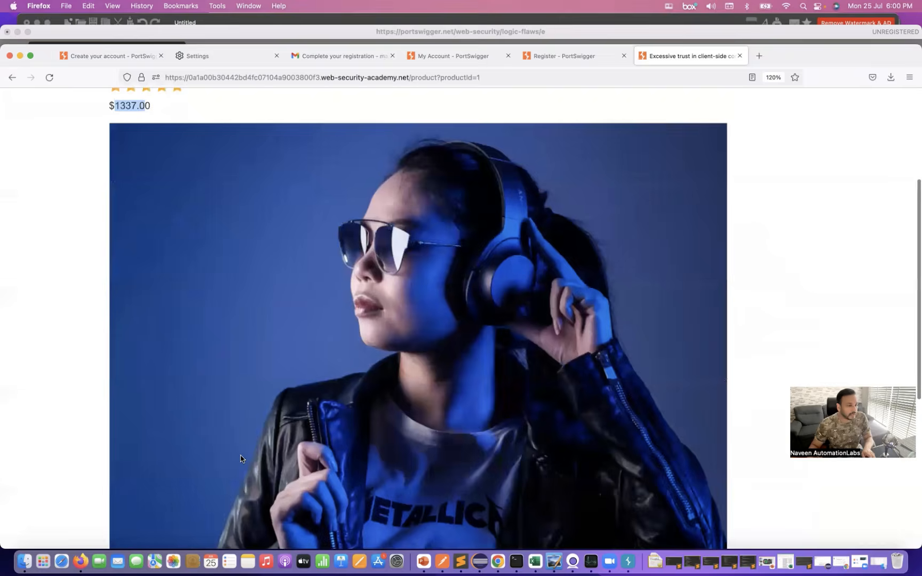
left_click(58, 297)
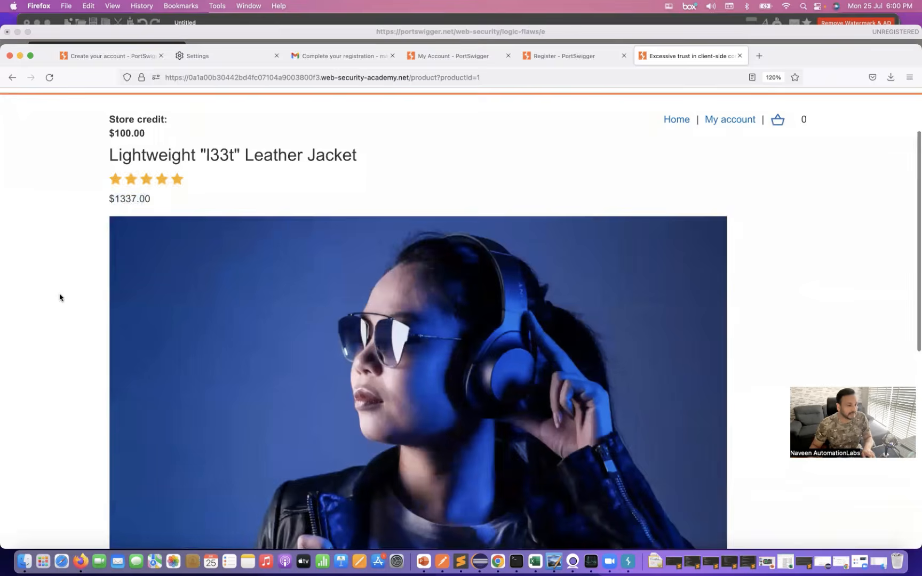
scroll(59, 297, "down", 10)
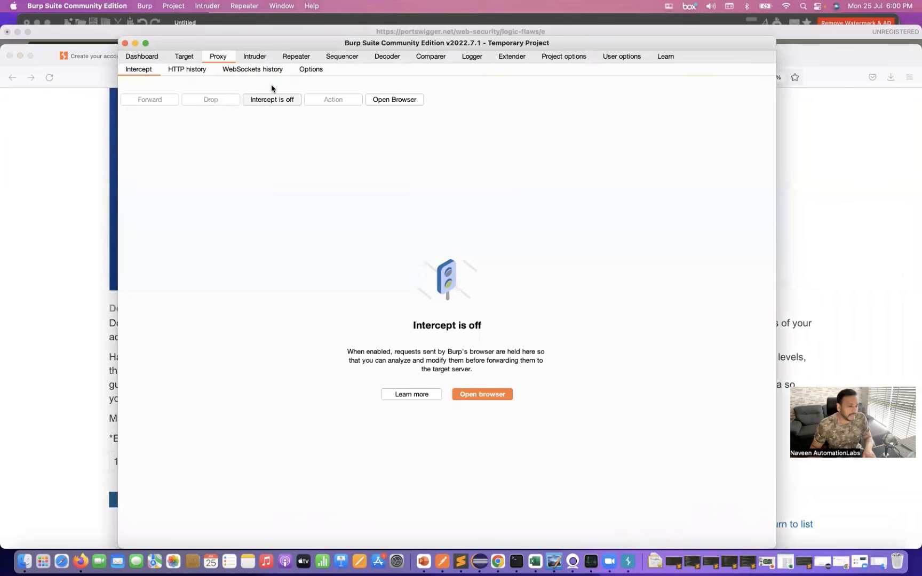
- Switch on proxy interception in Burp Suite, and add one Lightweight "l33t" Leather Jacket to the cart in Firefox
left_click_drag(263, 44, 488, 75)
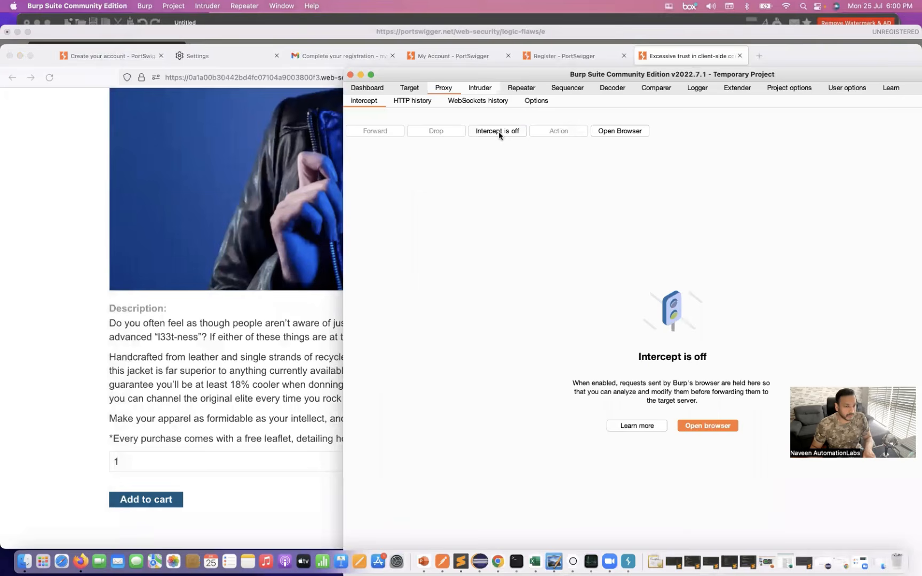
left_click(495, 134)
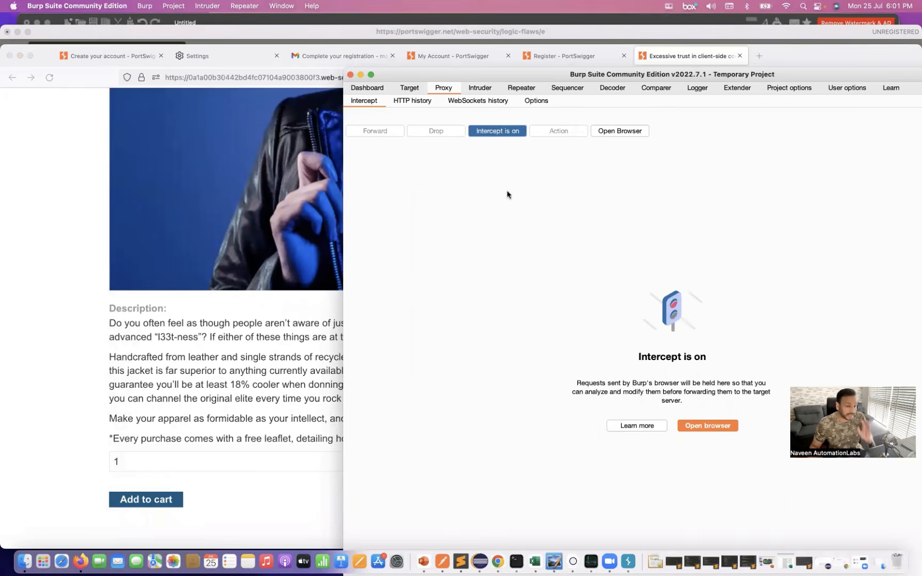
left_click(44, 428)
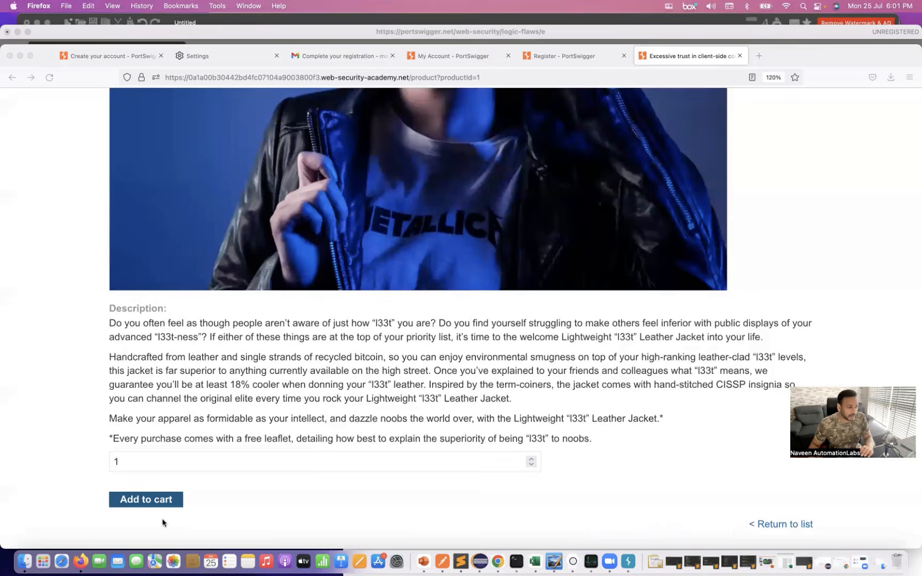
left_click(158, 503)
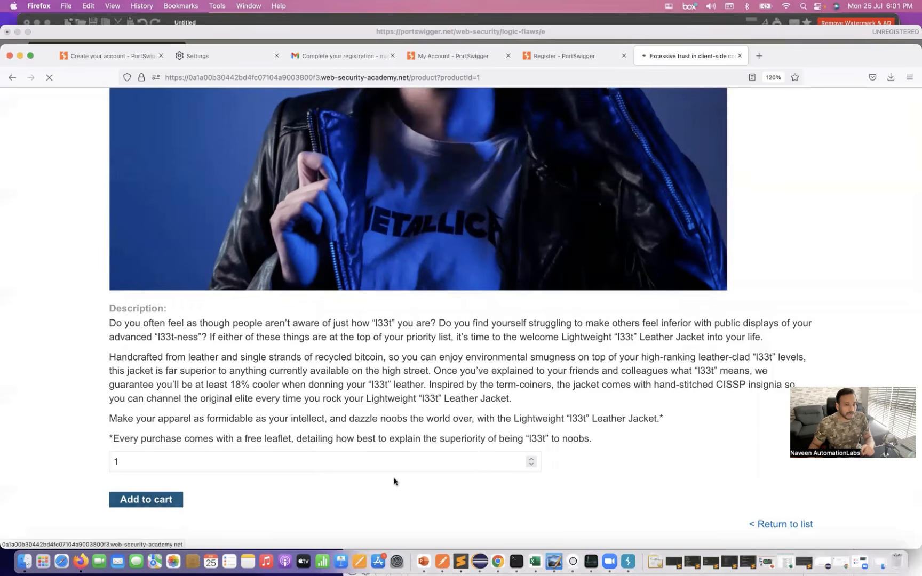
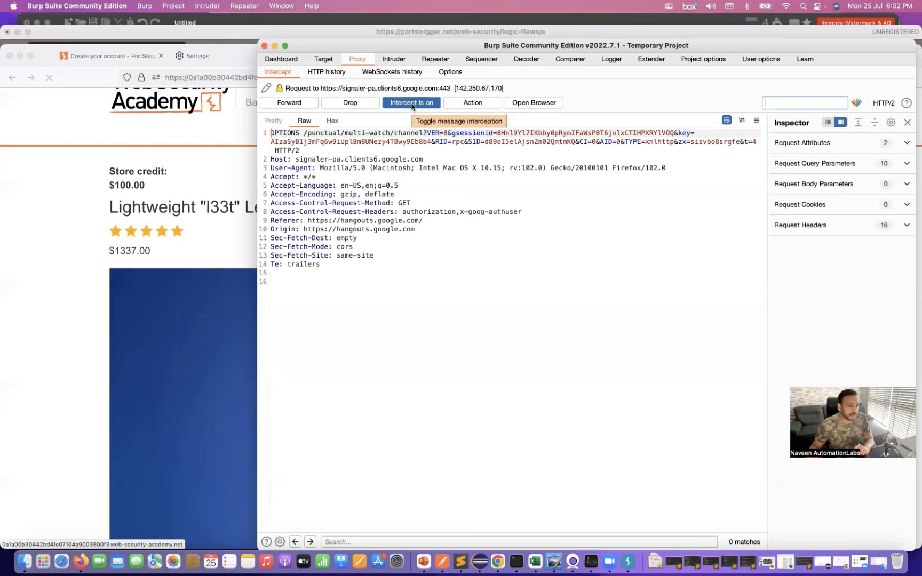
- Switch off proxy interception in Burp Suite, then open the shop's cart in Firefox and check the leather jacket's price
left_click(411, 104)
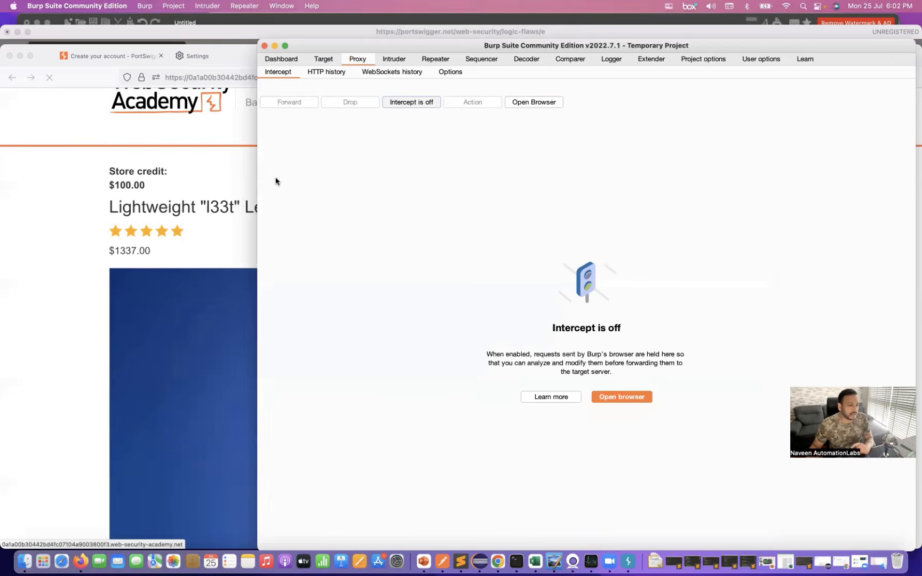
left_click(43, 257)
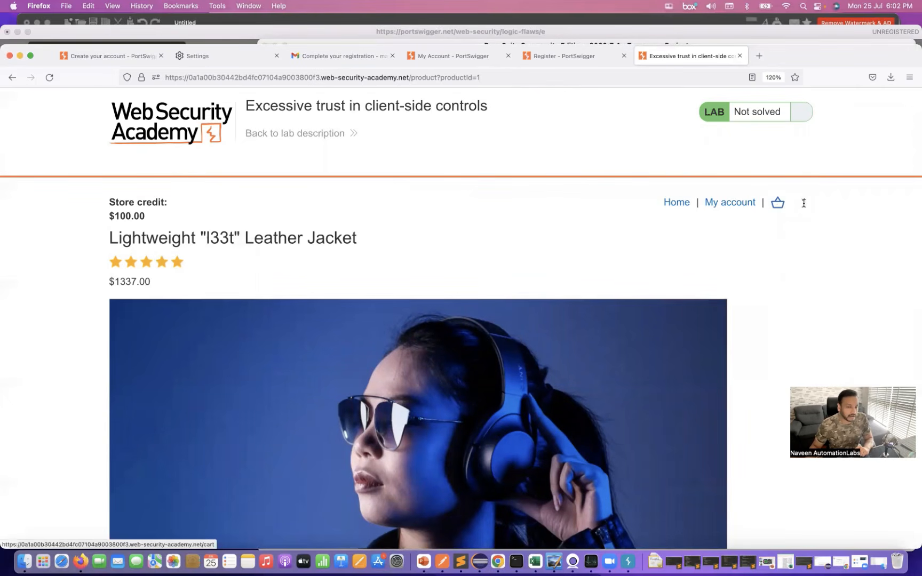
left_click(777, 207)
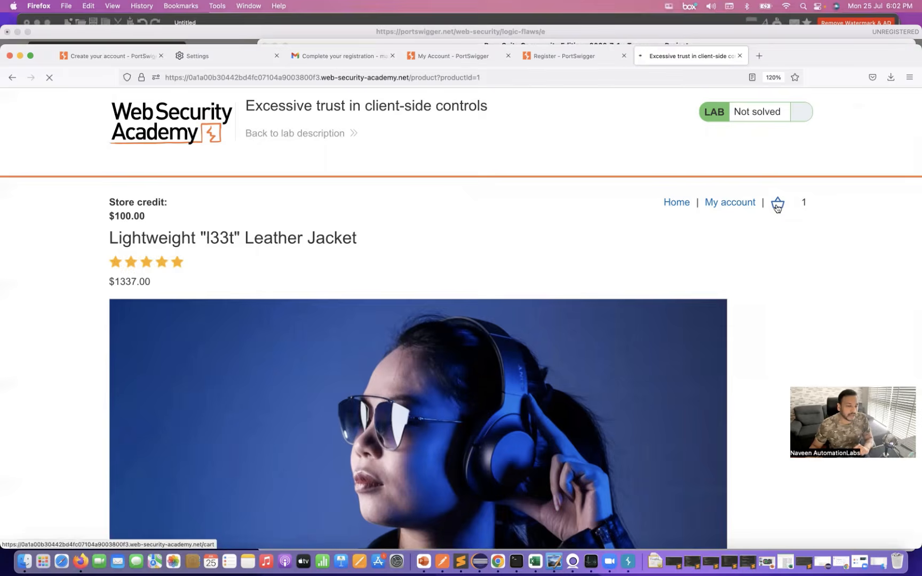
scroll(405, 213, "down", 1)
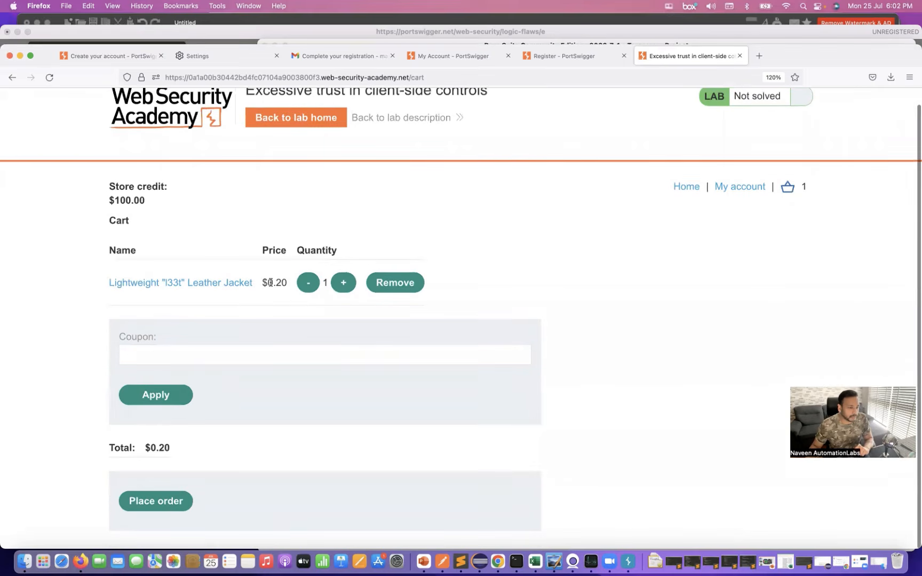
left_click_drag(270, 283, 288, 284)
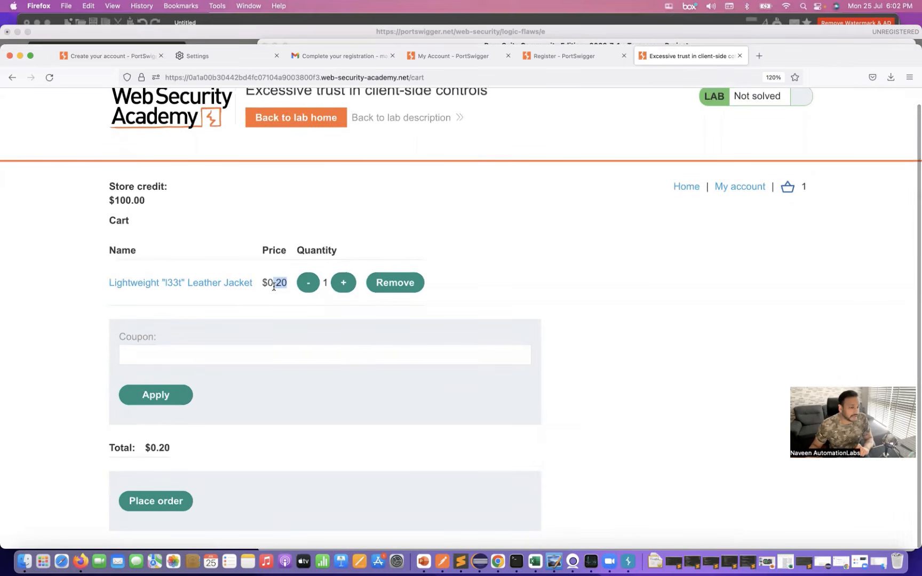
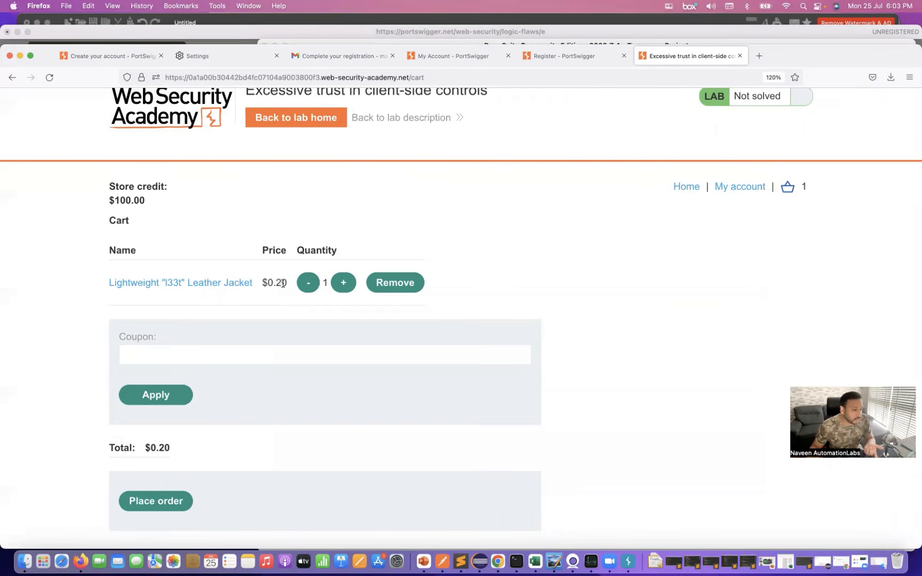
- Place the order for the leather jacket in the cart and compare the item price with the order total on the confirmation page
scroll(184, 526, "up", 1)
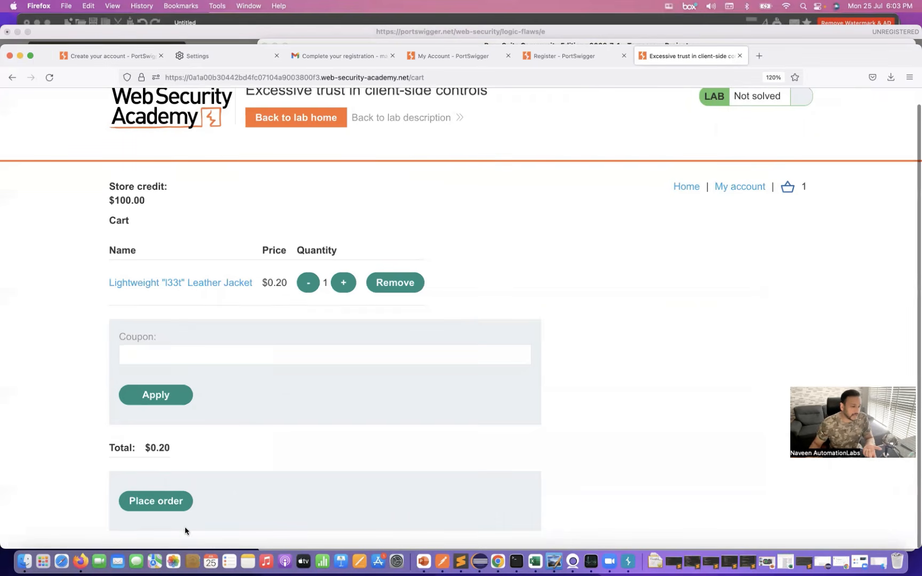
left_click(159, 504)
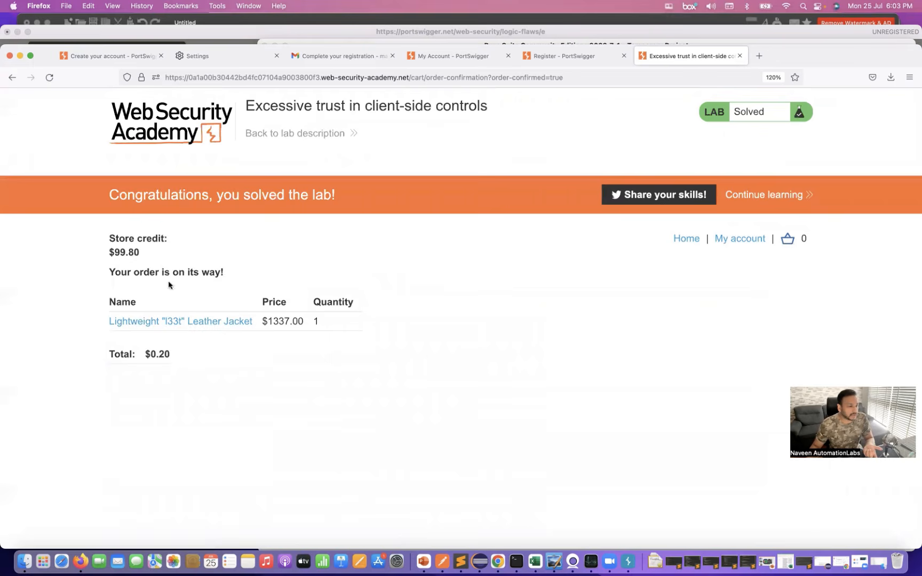
left_click_drag(144, 273, 249, 274)
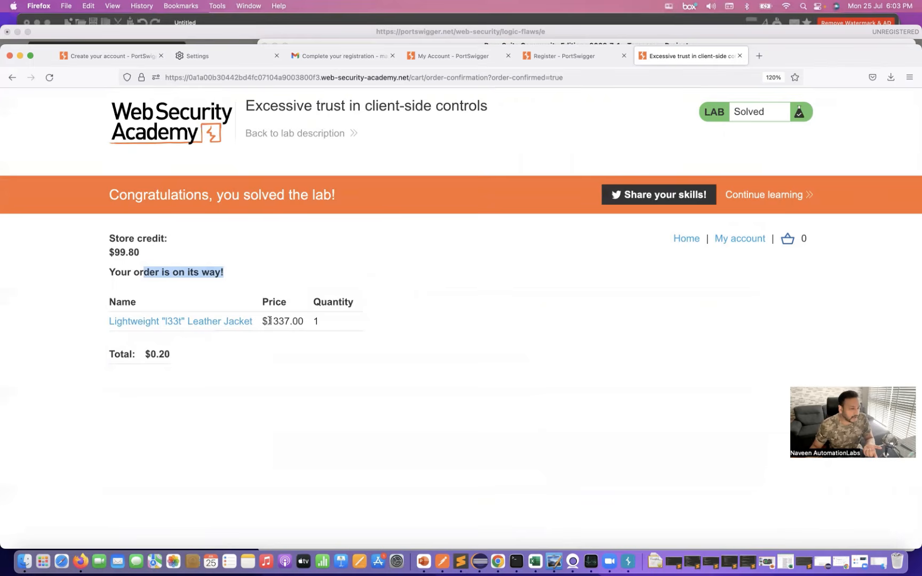
left_click_drag(273, 321, 300, 322)
left_click(159, 354)
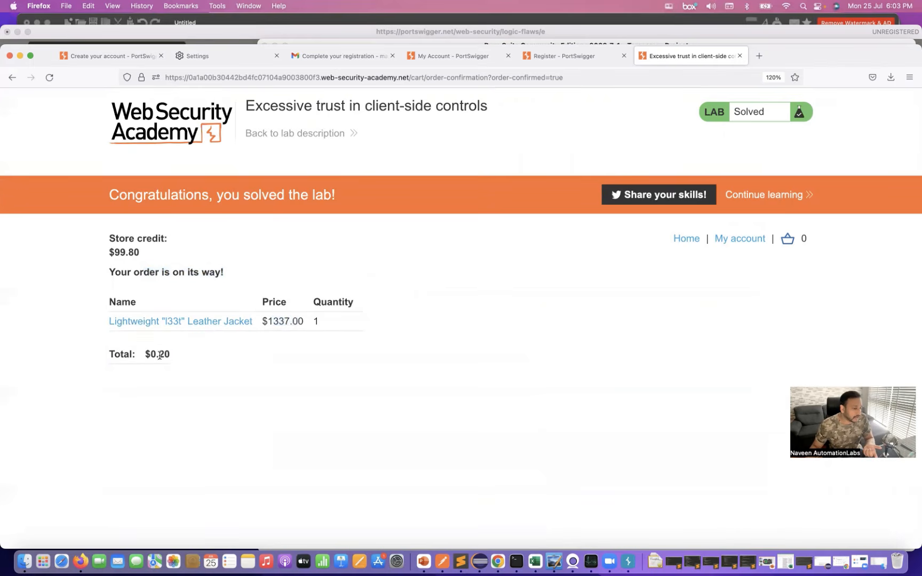
double_click(159, 355)
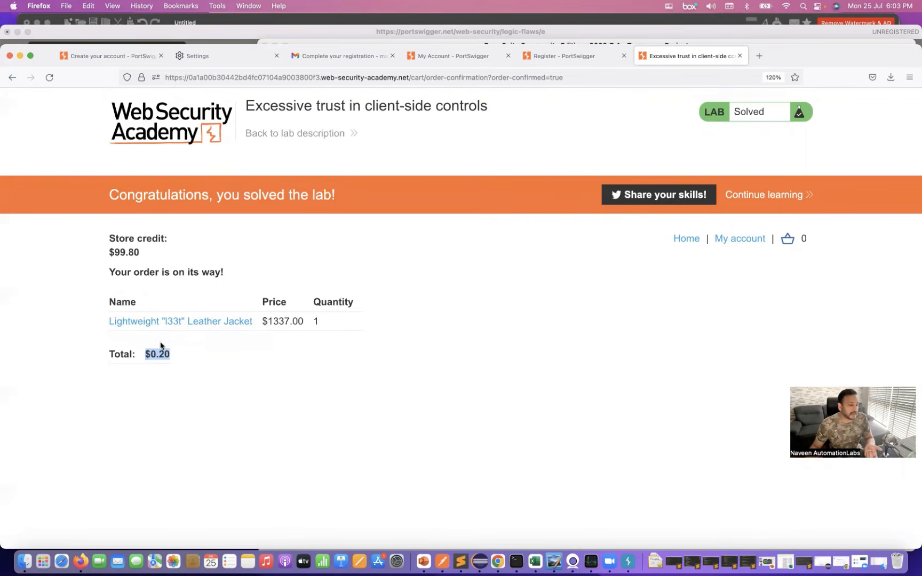
left_click(237, 365)
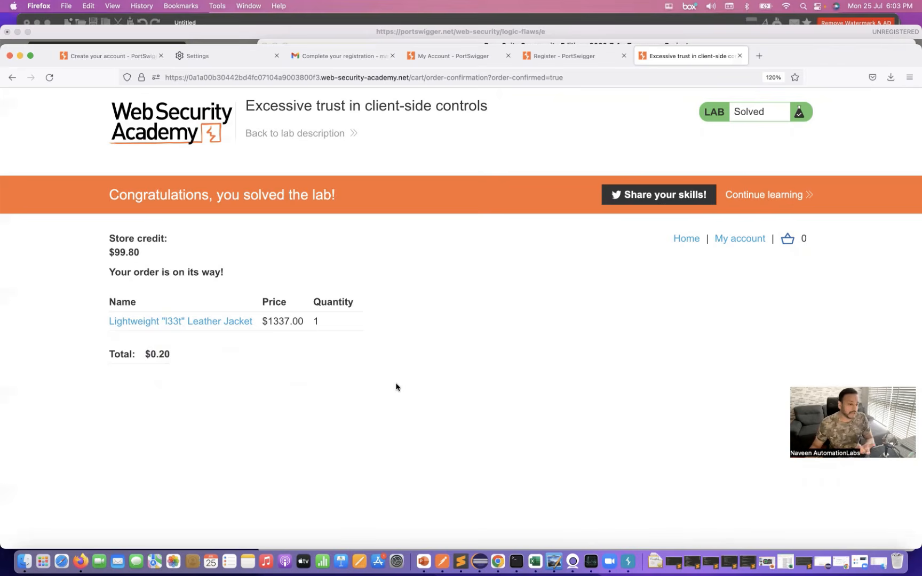
- Check the proxy's interception state in Burp Suite, then review the order total, order message and lab status banner in Firefox
left_click(629, 562)
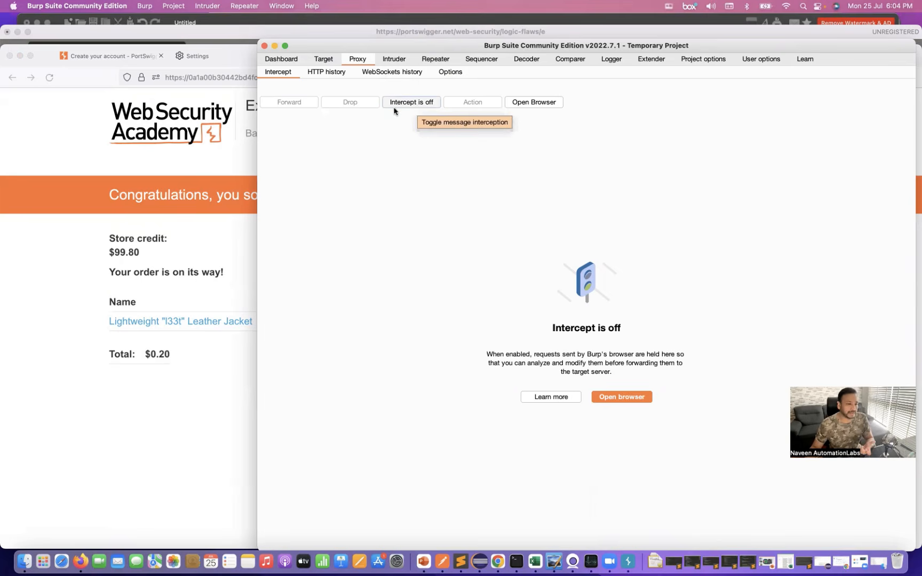
left_click(136, 411)
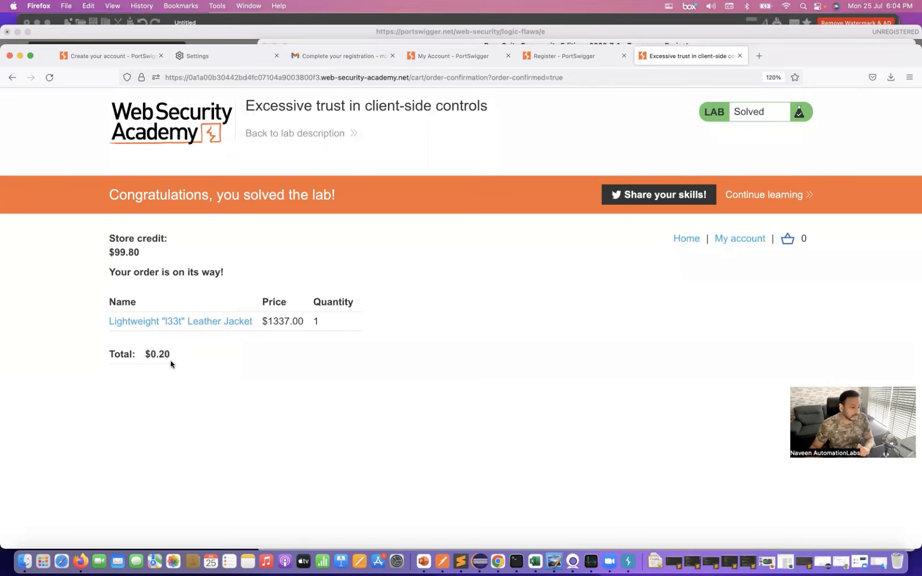
left_click_drag(147, 354, 183, 358)
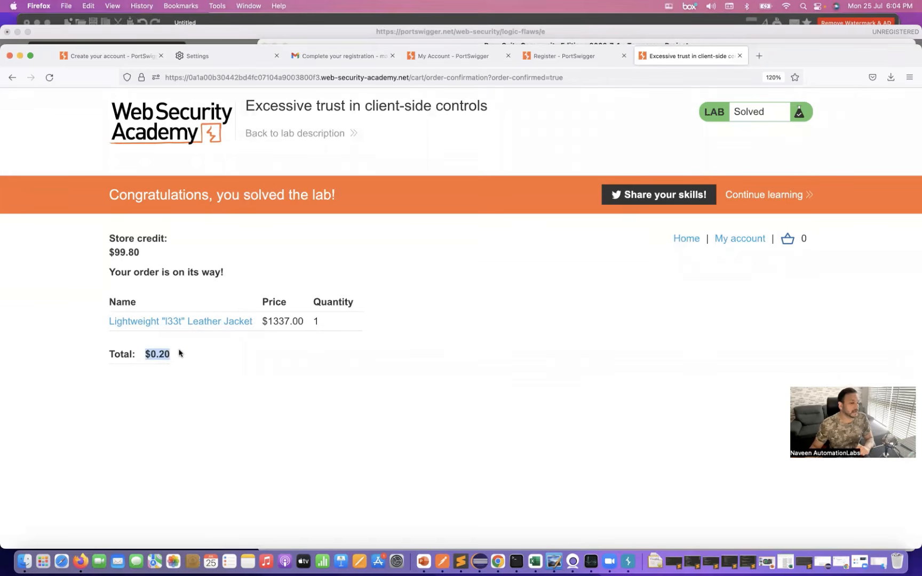
left_click_drag(125, 269, 239, 283)
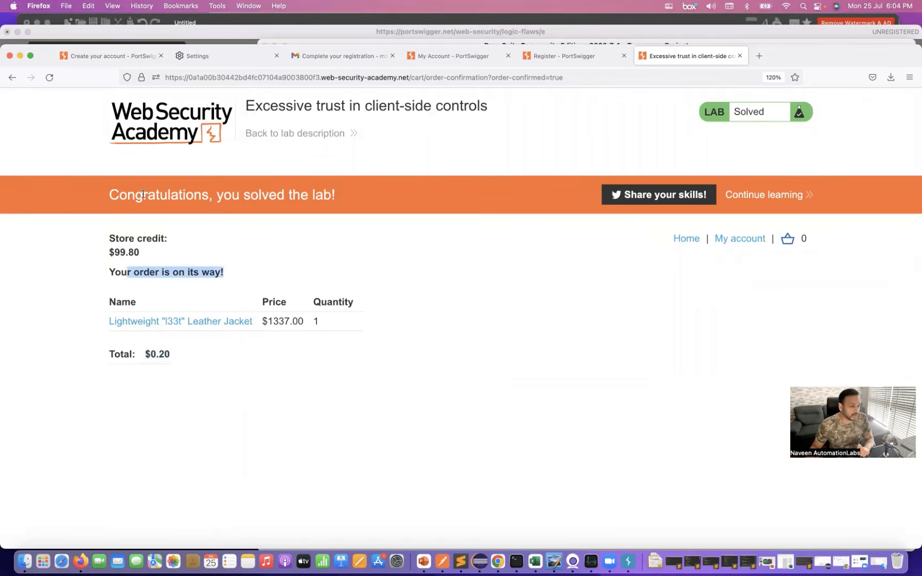
left_click_drag(142, 194, 366, 202)
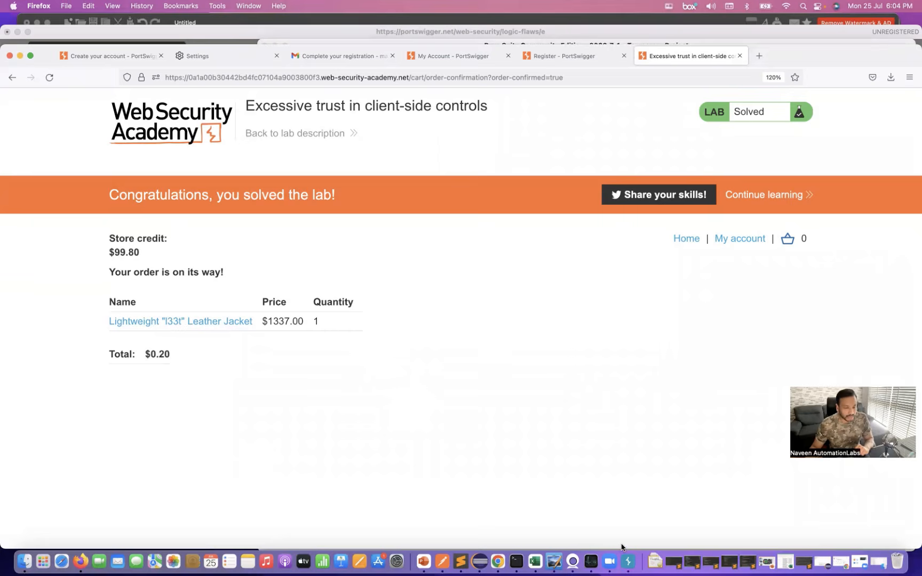
left_click(628, 561)
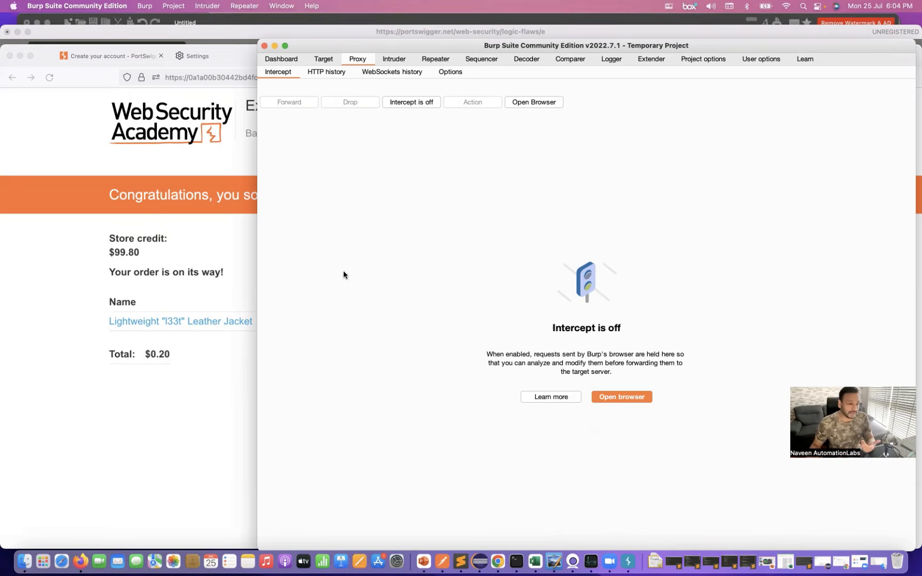
left_click(167, 405)
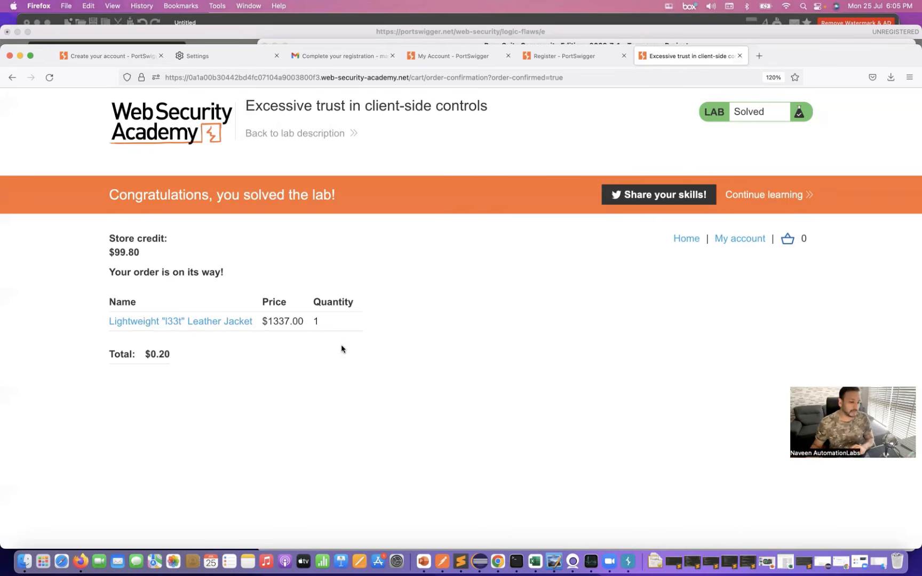
left_click(628, 560)
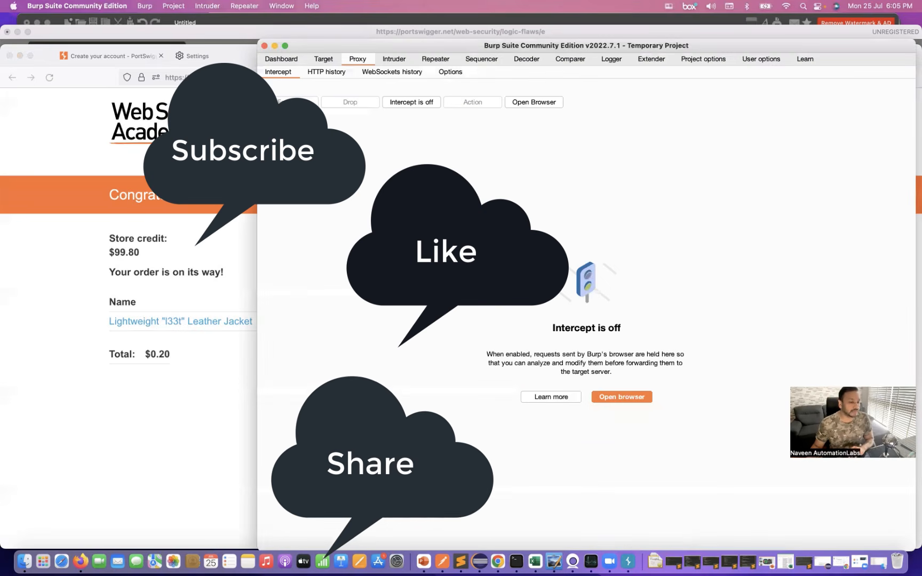